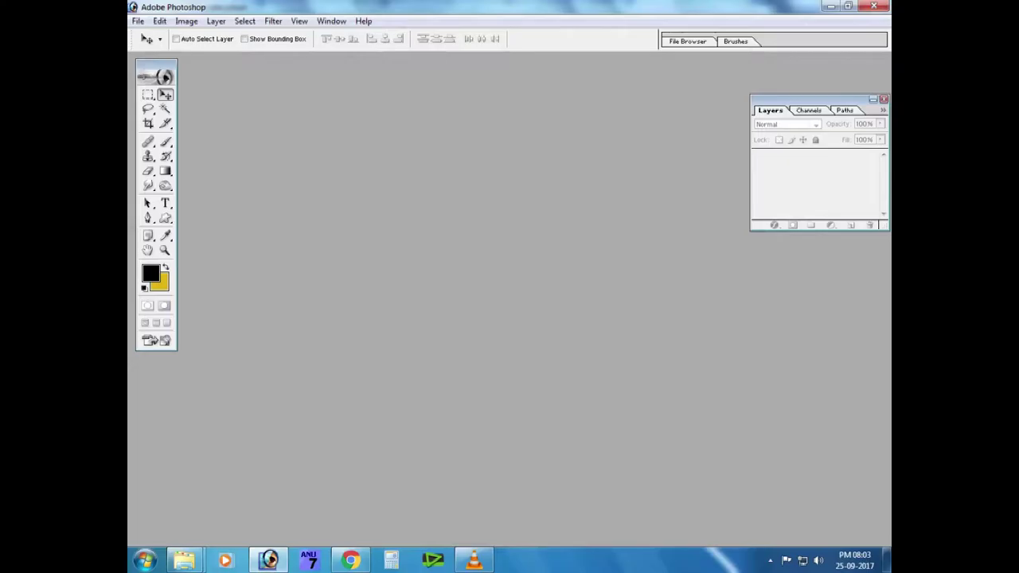
Open the phone photo 01 and fit it to the full-screen view.
key("ctrl+o")
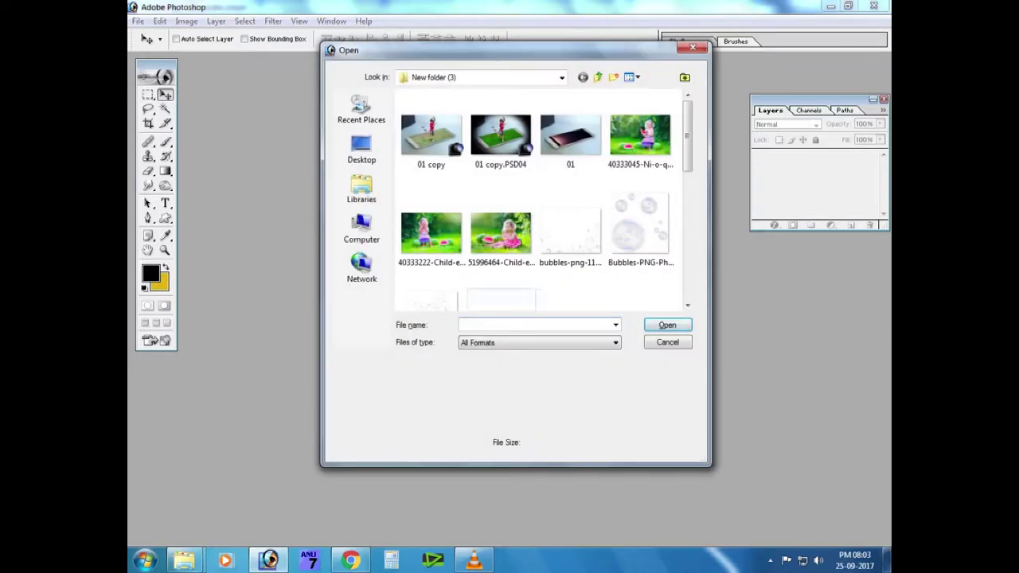
left_click(570, 136)
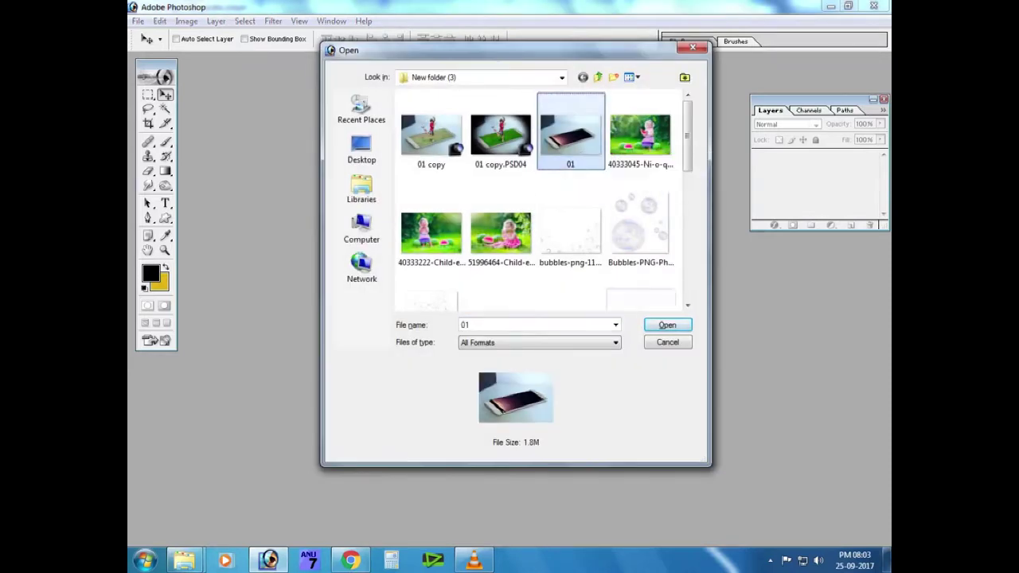
key("Return")
key("f")
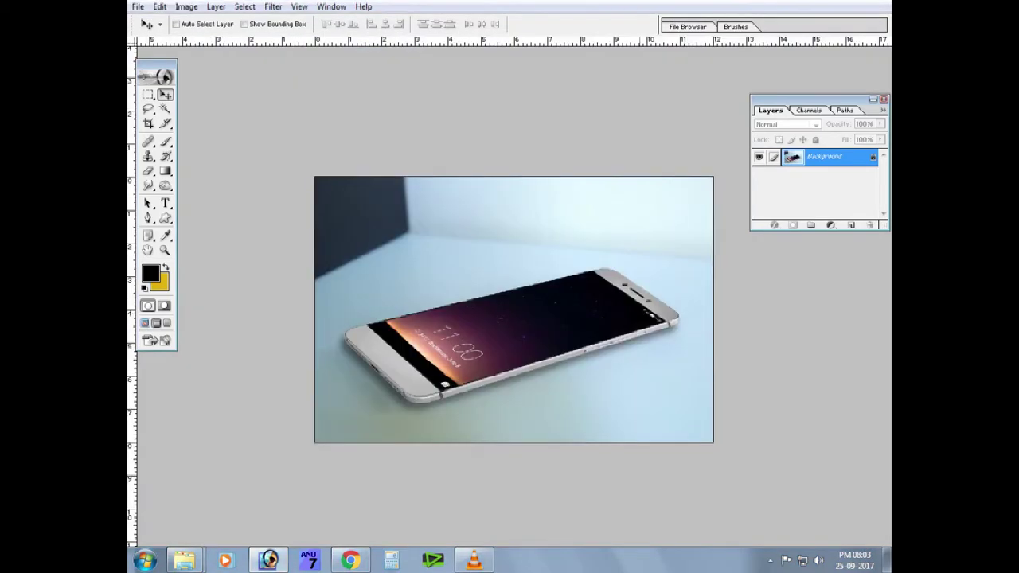
key("ctrl+0")
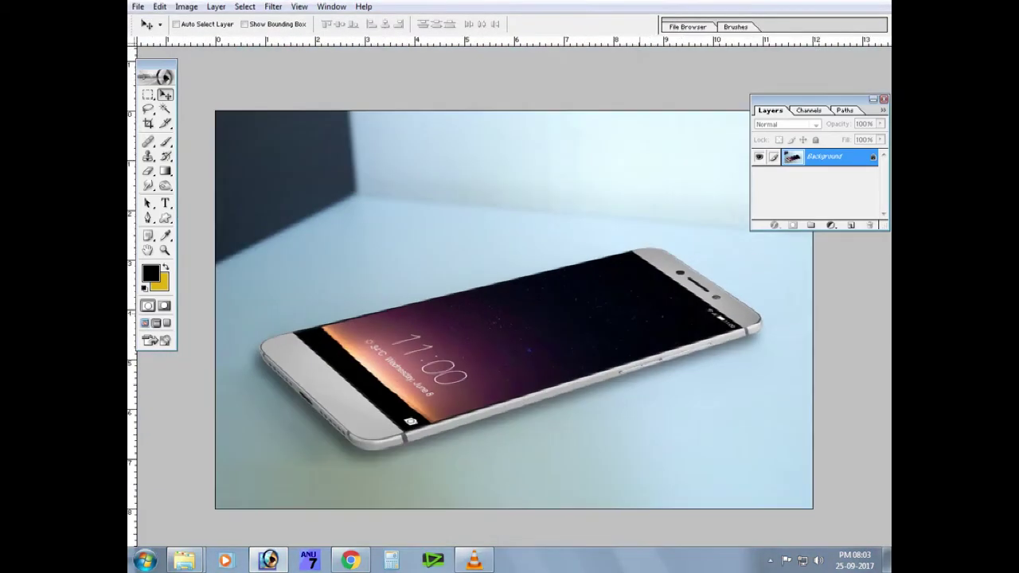
Duplicate the phone photo as 01 copy.
left_click(187, 6)
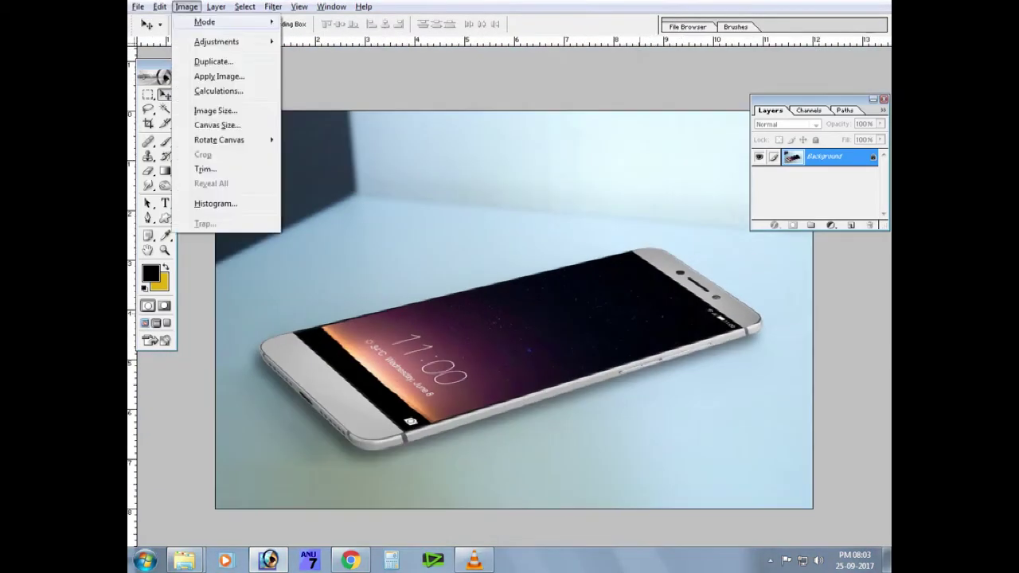
left_click(215, 61)
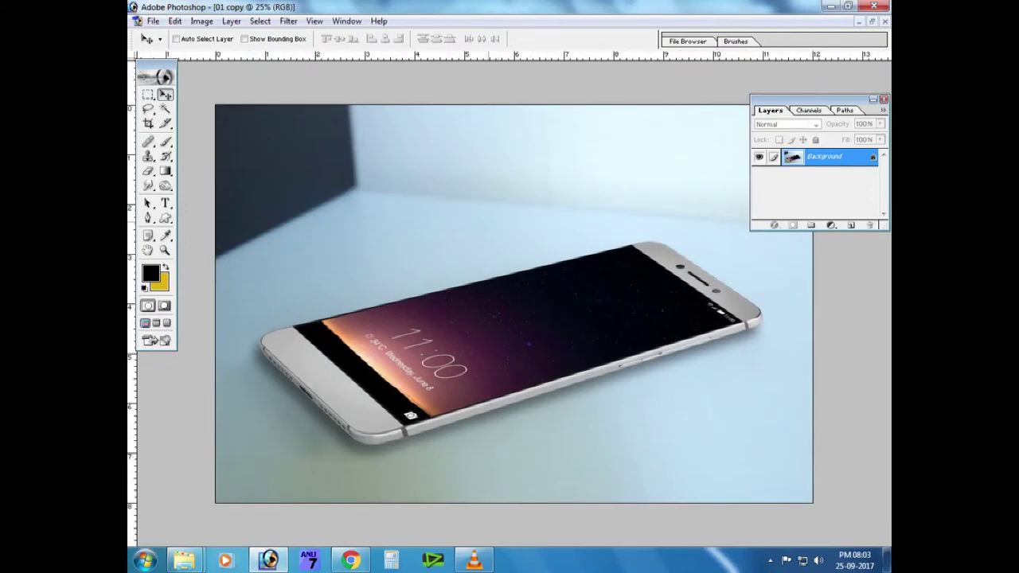
key("ctrl+o")
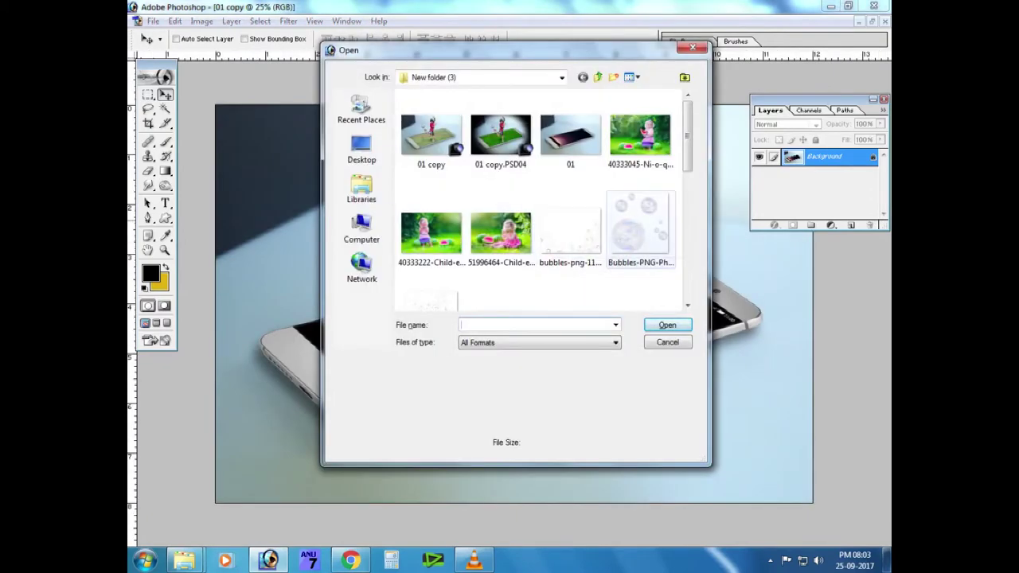
Open the funny-happy-kids photo of the girl in falling leaves, maximized and zoomed in.
scroll(541, 199, "down", 2)
scroll(542, 199, "down", 2)
scroll(542, 199, "down", 2)
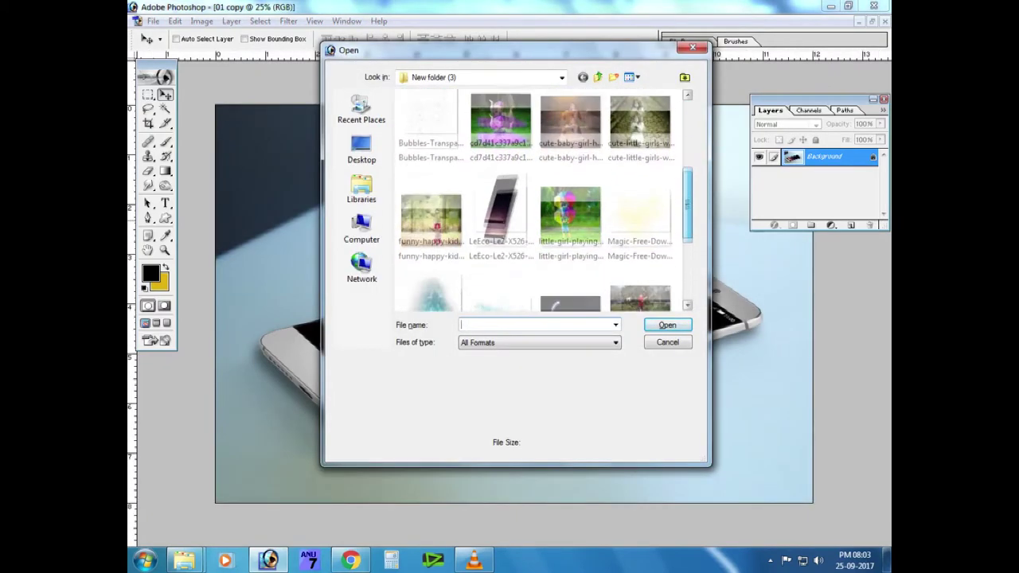
scroll(541, 199, "down", 2)
double_click(431, 149)
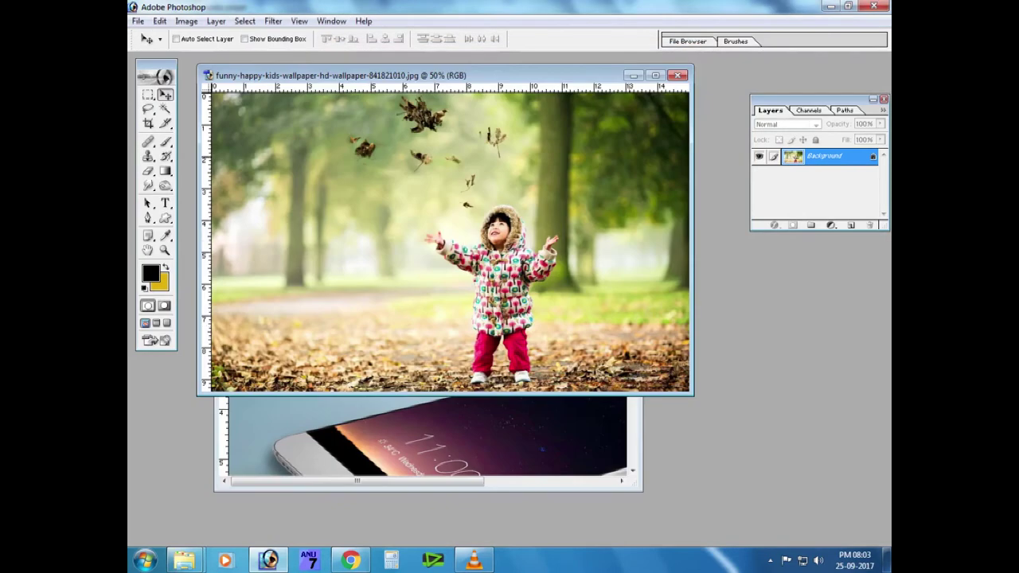
left_click(655, 75)
key("ctrl+plus")
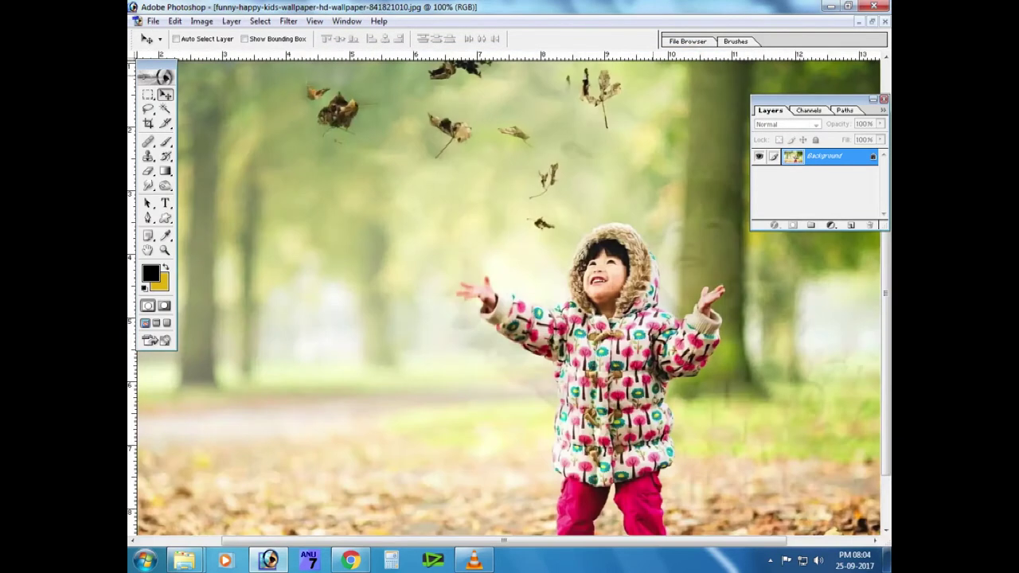
Resample the girl photo to 300 pixels/inch, 4500 × 2813 pixels.
key("ctrl+alt+i")
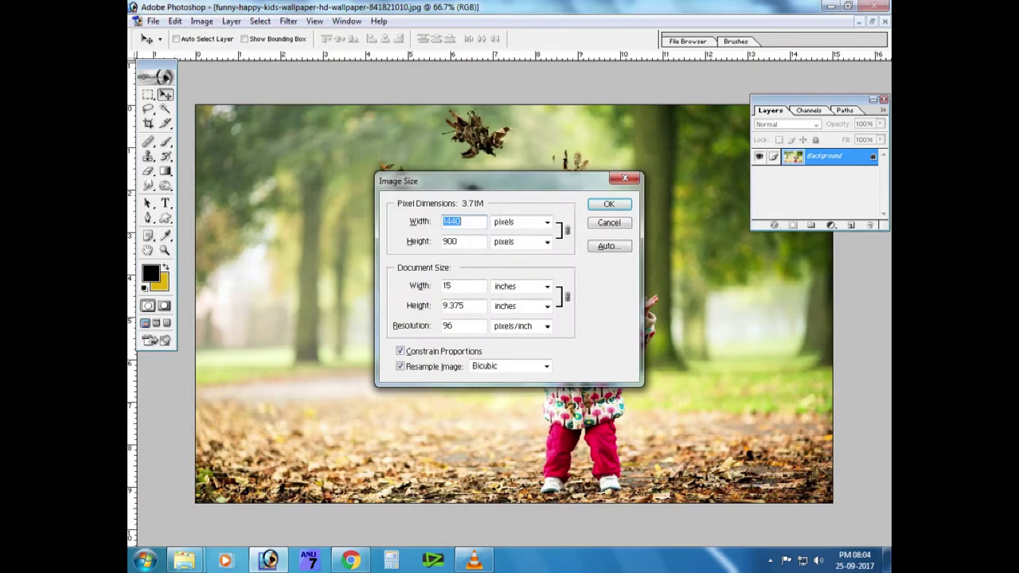
key("Tab")
key("Tab")
key("Tab")
type("300")
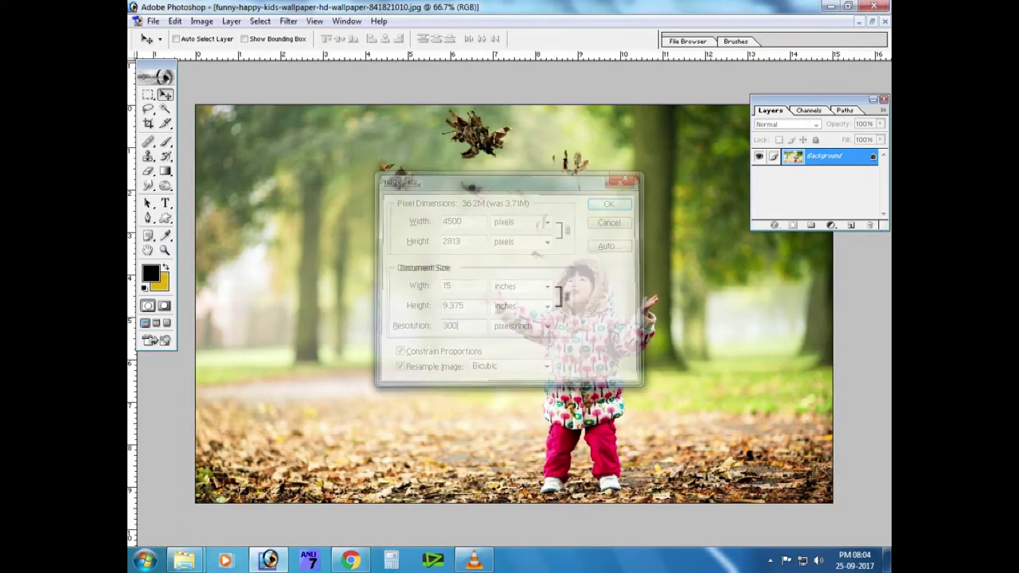
key("Return")
key("ctrl+minus")
key("ctrl+minus")
key("p")
key("ctrl+plus")
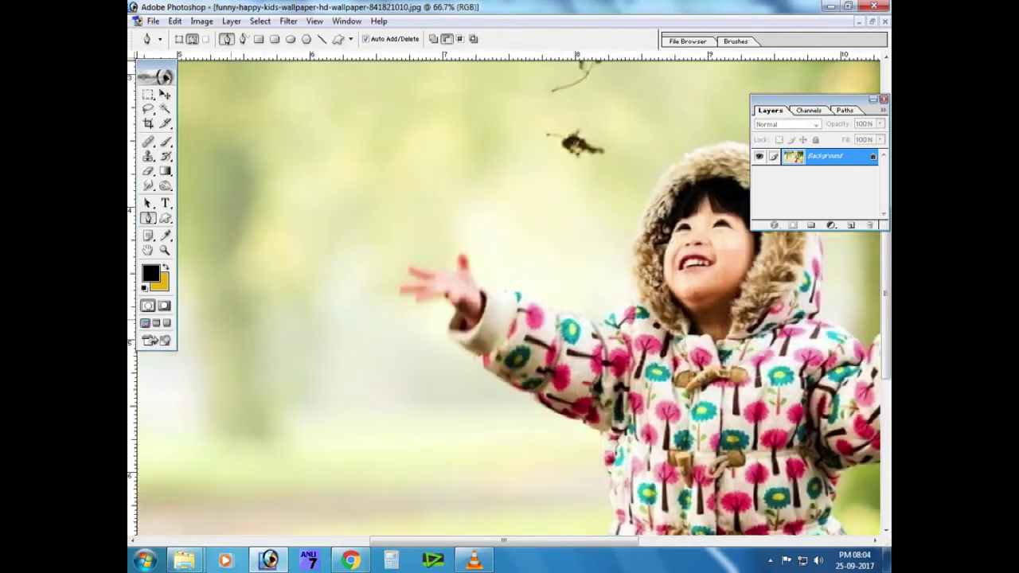
Copy the background into Layer 1 and zoom to 100% on the girl.
scroll(510, 295, "left", 3)
key("ctrl+j")
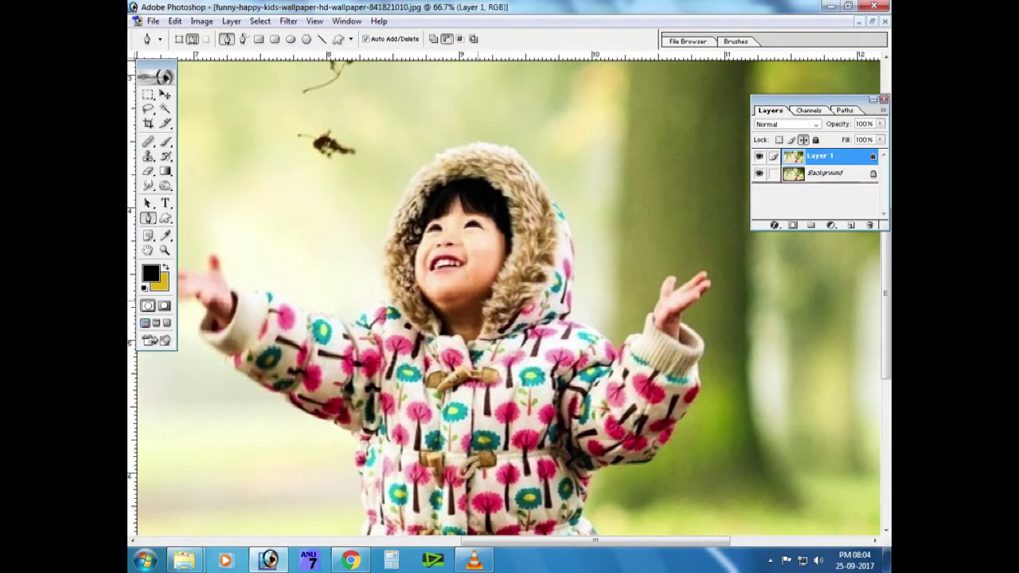
key("ctrl+plus")
scroll(510, 295, "up", 3)
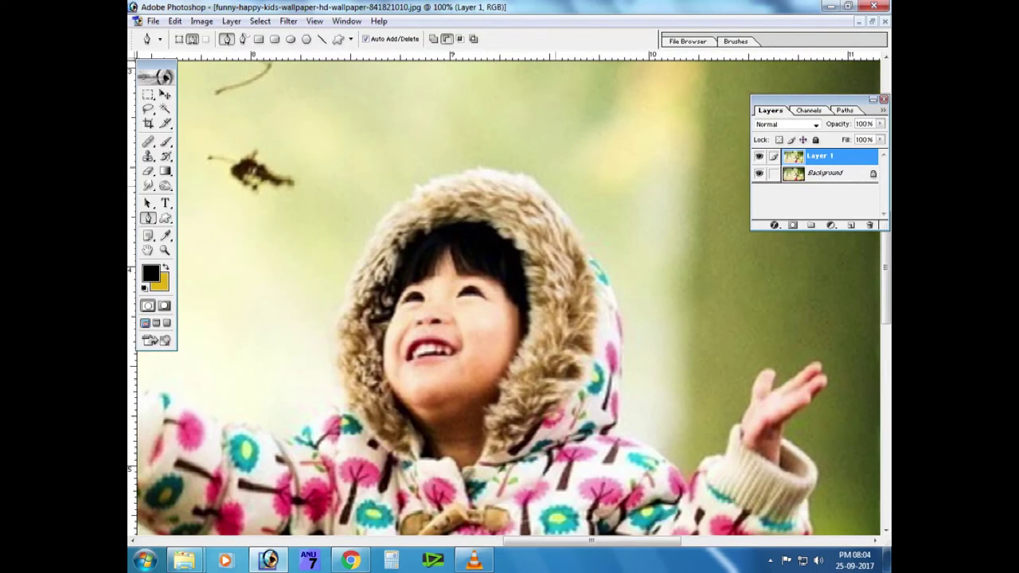
Trace a pen path down the hood edge, across the shoulder and around the raised hand.
left_click_drag(611, 315, 621, 378)
scroll(616, 229, "down", 4)
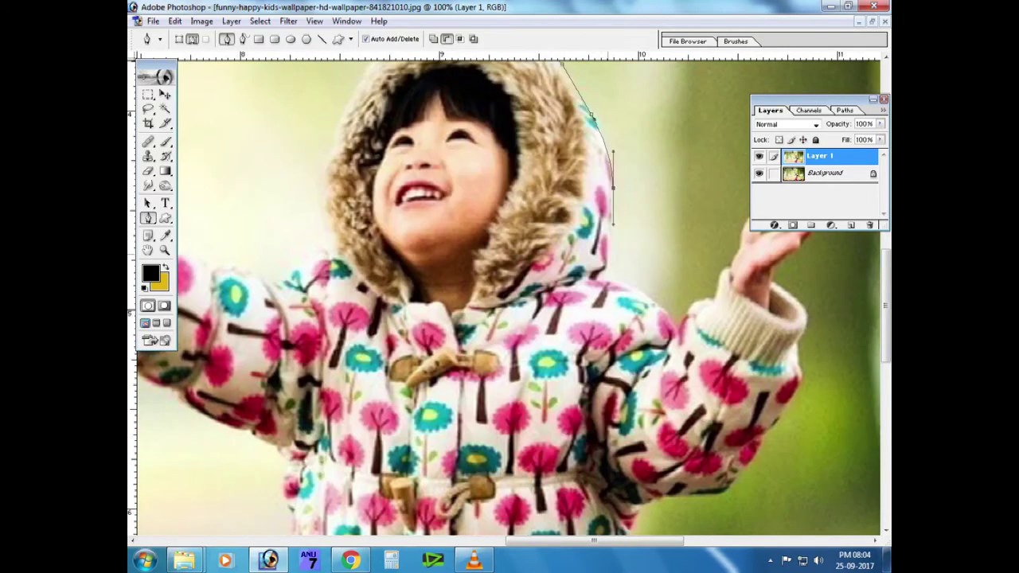
left_click(605, 265)
left_click(630, 287)
left_click(660, 308)
left_click(678, 328)
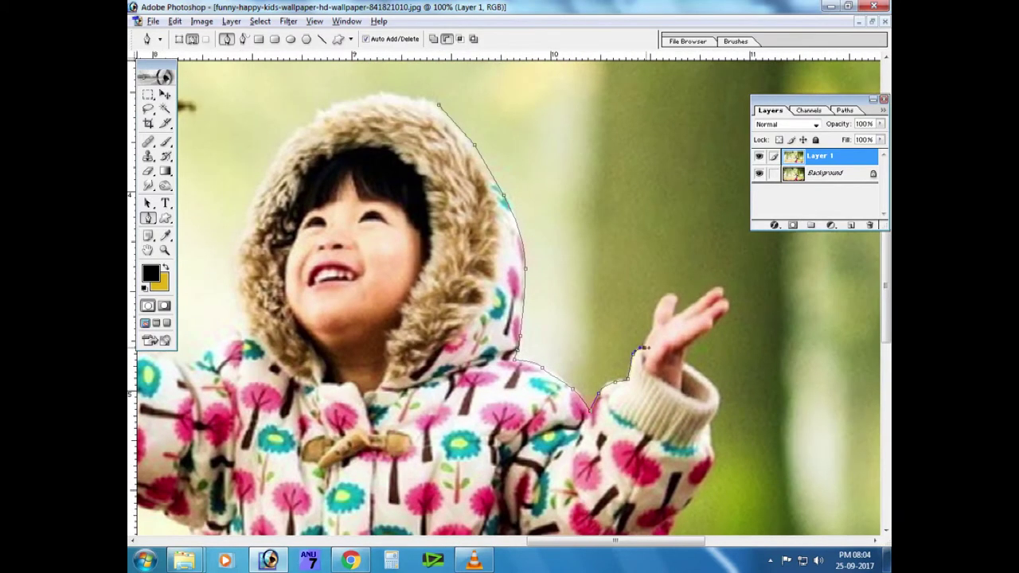
mouse_move(670, 293)
left_mouse_down()
mouse_move(685, 292)
mouse_move(675, 296)
left_mouse_up()
mouse_move(693, 303)
left_mouse_down()
mouse_move(723, 285)
mouse_move(740, 301)
mouse_move(677, 175)
left_mouse_up()
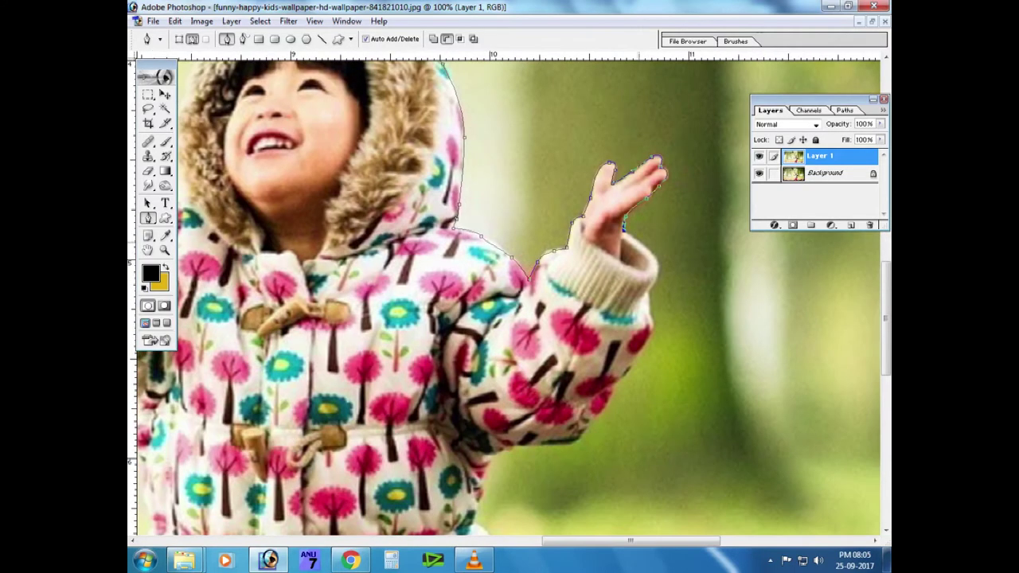
left_click(658, 272)
left_click_drag(649, 335, 658, 262)
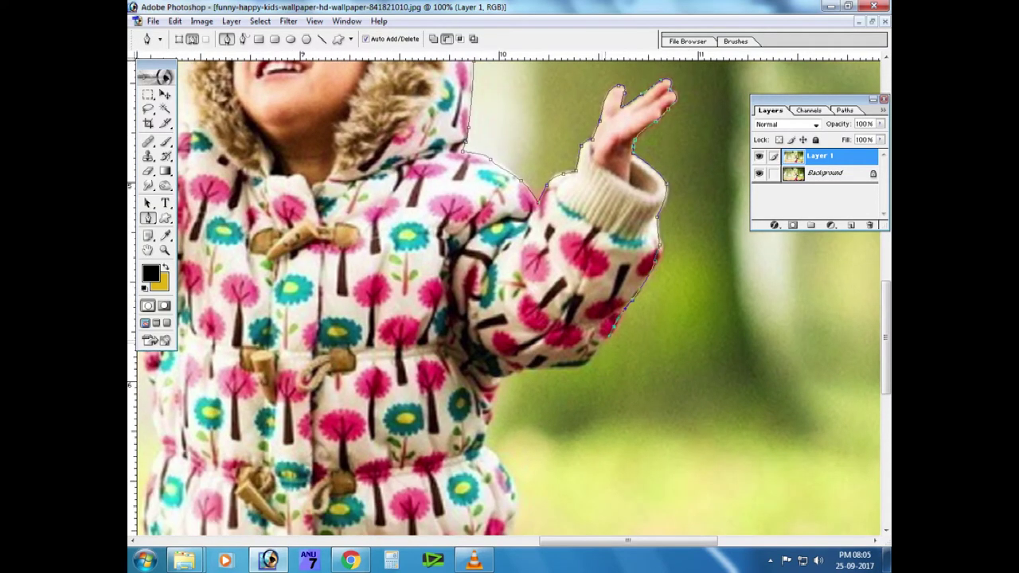
Continue the path along the sleeve bottom, the jacket's waist bulge and the pants edge.
left_click(501, 370)
left_click_drag(501, 370, 521, 275)
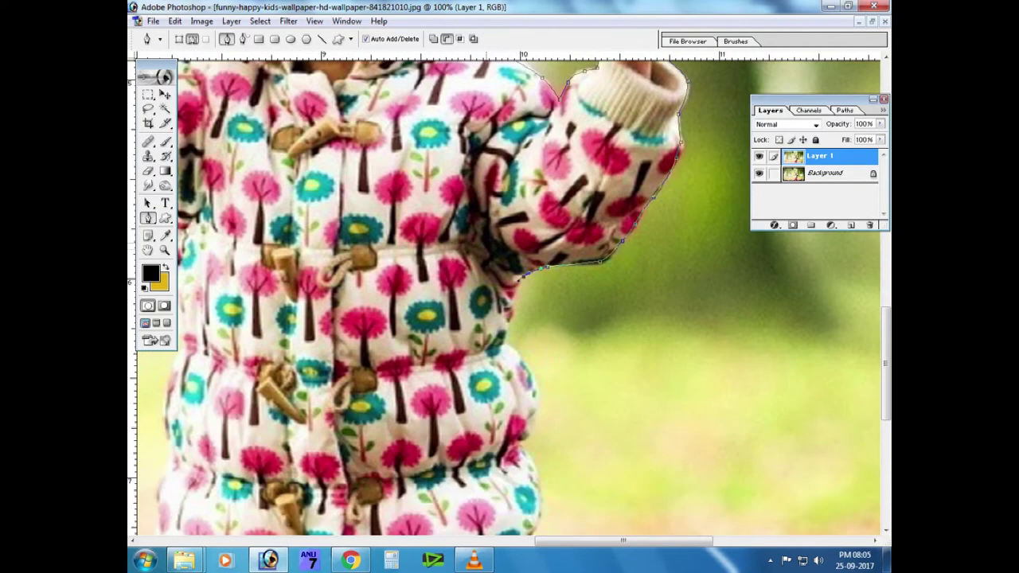
left_click_drag(508, 328, 493, 268)
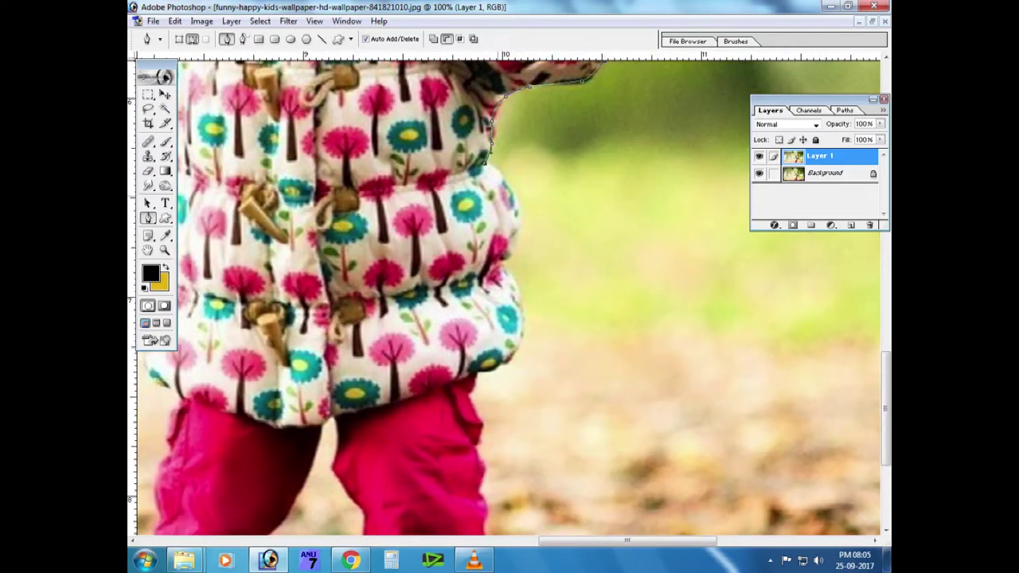
left_click(510, 267)
left_click_drag(509, 268, 506, 152)
left_click(500, 253)
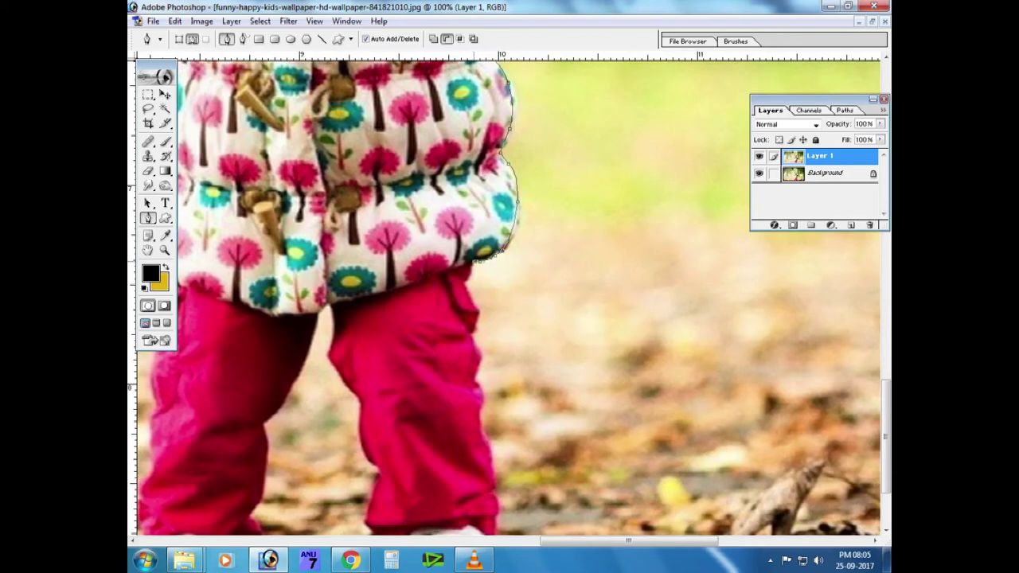
left_click(466, 282)
left_click_drag(467, 282, 456, 207)
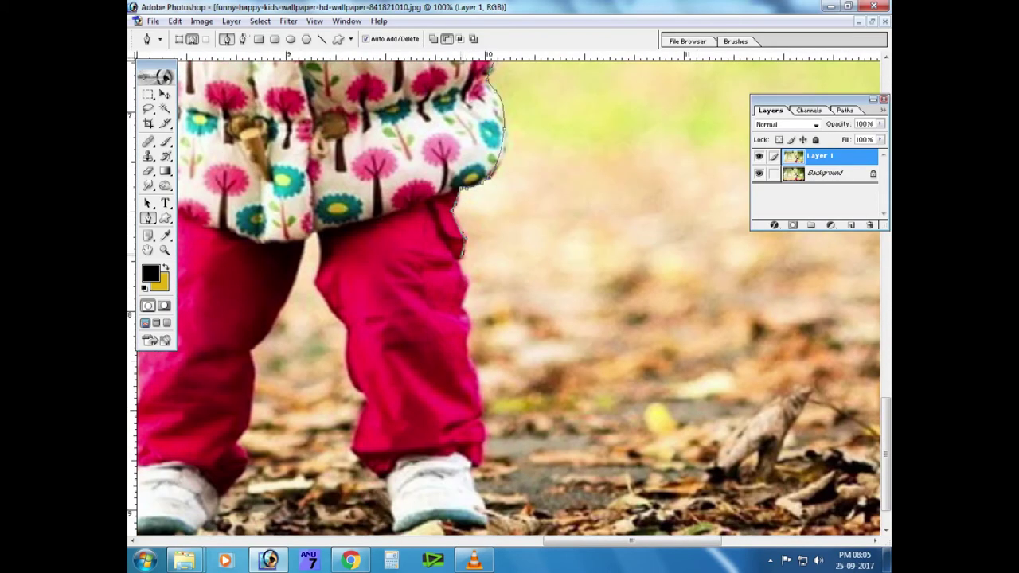
left_click_drag(461, 259, 465, 210)
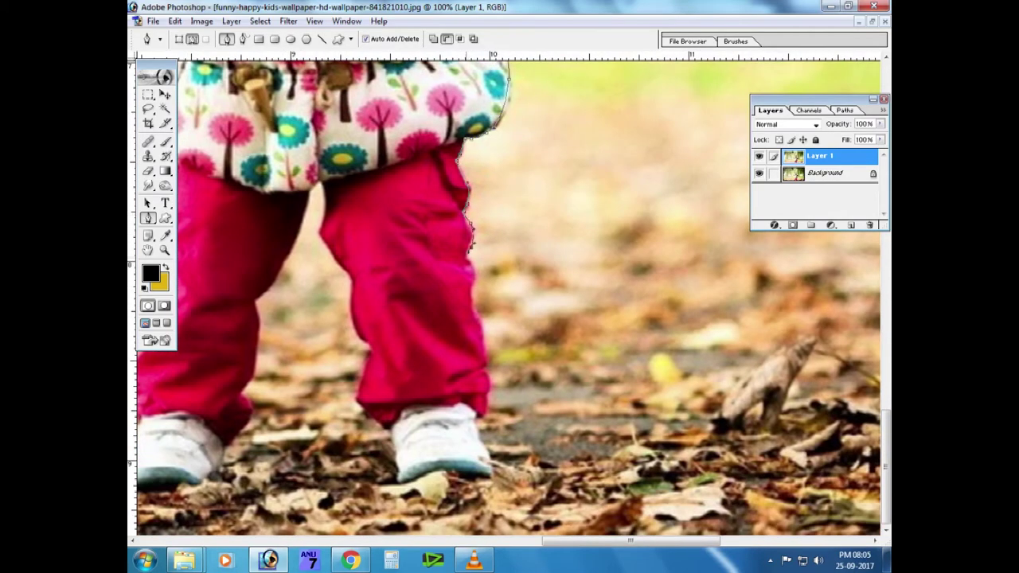
left_click(466, 256)
Trace the path around the right-hand leg and shoe, then down the left leg's inner edge.
left_click(485, 347)
left_click(486, 366)
left_click_drag(486, 414, 603, 414)
left_click(521, 414)
left_click(505, 428)
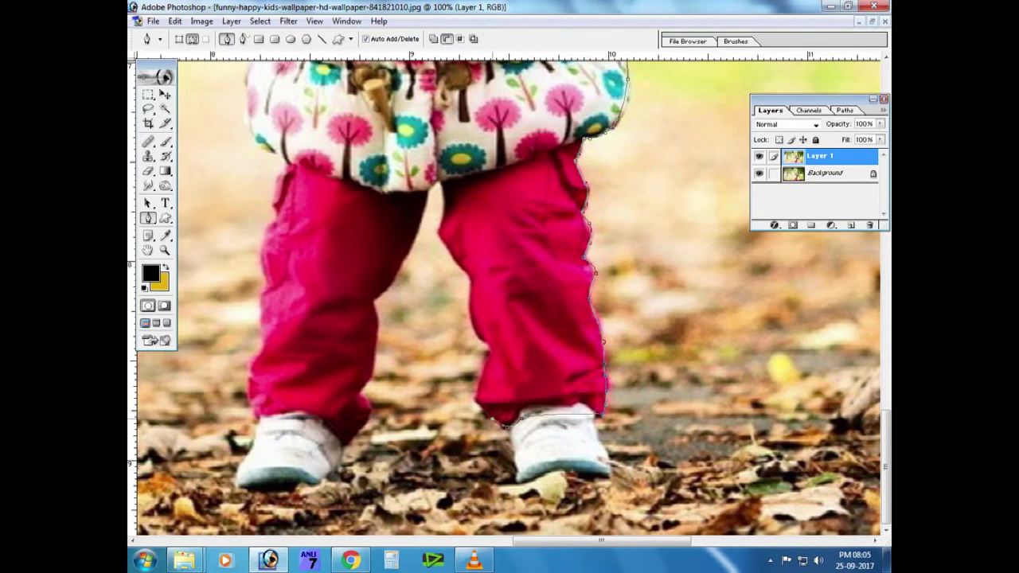
left_click(490, 348)
left_click_drag(470, 286, 489, 374)
left_click(459, 316)
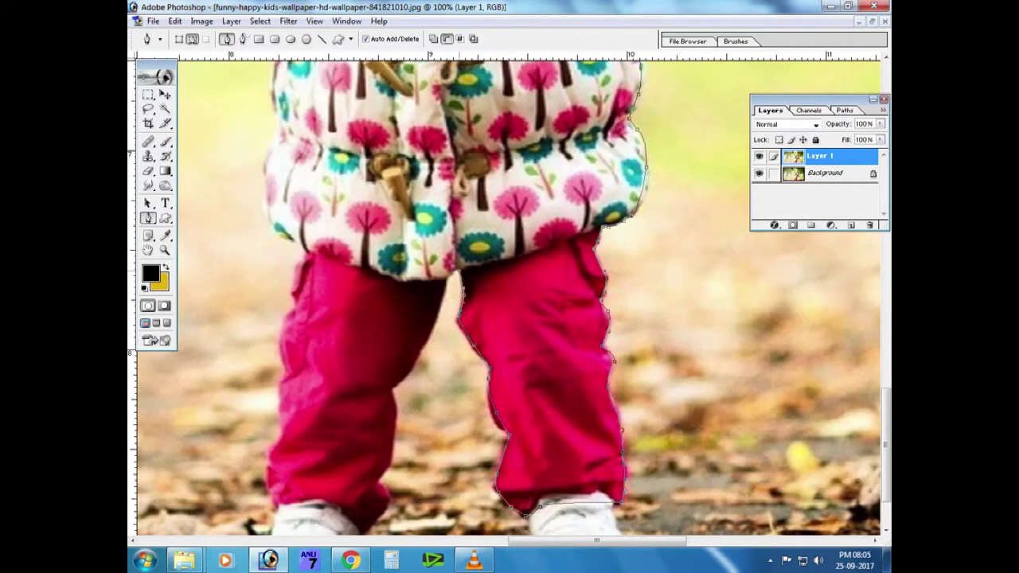
left_click_drag(446, 319, 478, 231)
left_click(461, 254)
left_click(426, 304)
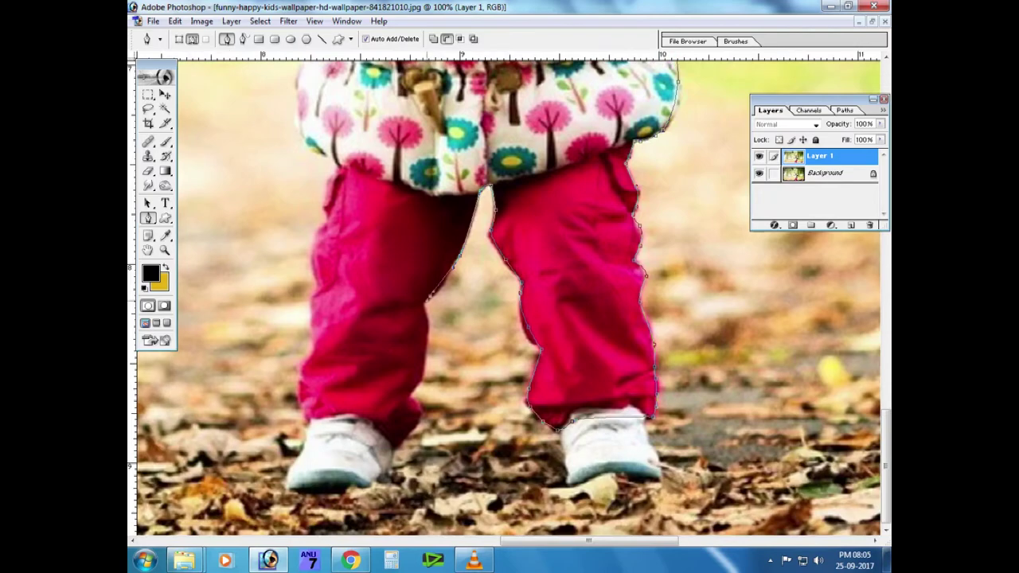
left_click(433, 326)
left_click_drag(428, 348, 436, 345)
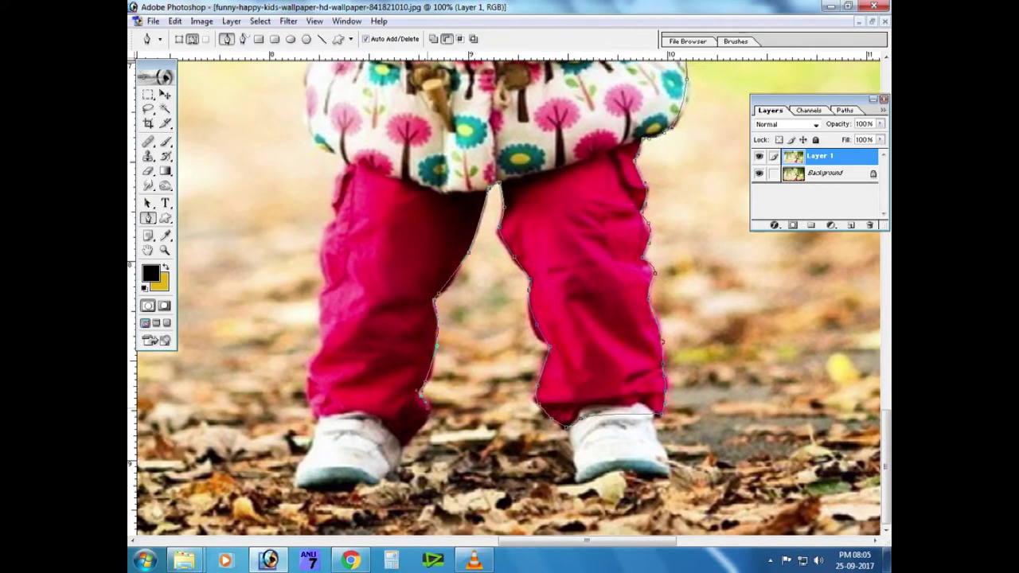
Trace around the left-hand shoe, up the left leg and along the jacket's lower-left edge.
left_click(414, 438)
left_click(317, 435)
left_click(315, 414)
left_click(306, 370)
left_click(321, 336)
left_click_drag(321, 335, 324, 392)
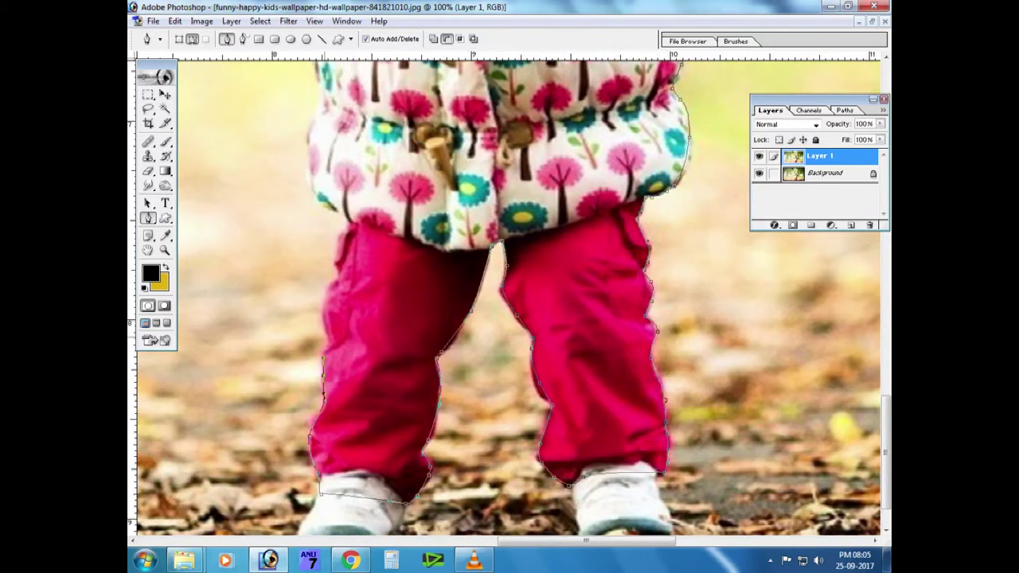
left_click_drag(334, 239, 377, 481)
left_click(358, 408)
Continue the path with curved anchors along the jacket's lower-left edge.
left_click(349, 355)
left_click_drag(351, 335, 350, 407)
left_click(365, 384)
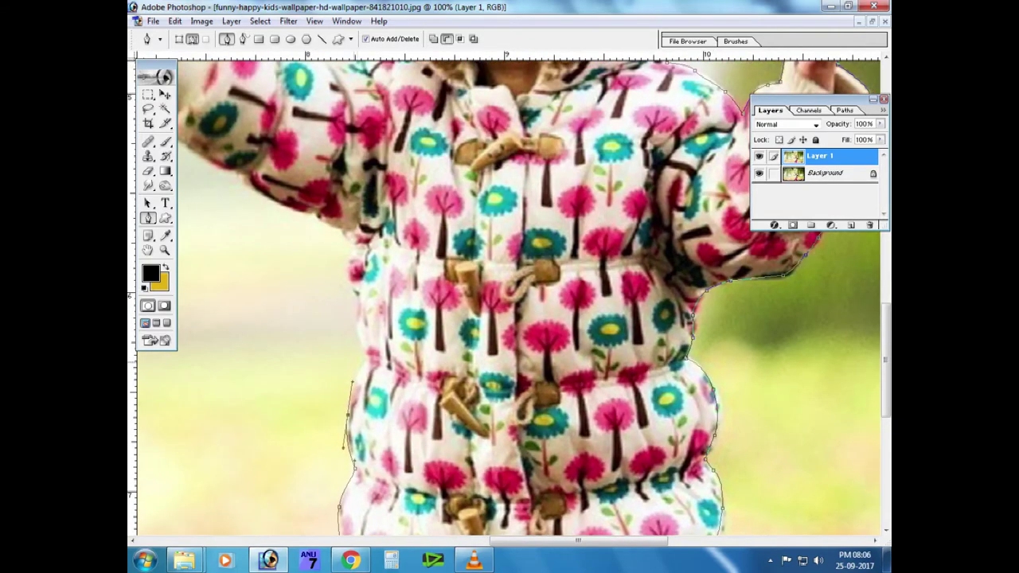
left_click_drag(358, 318, 354, 398)
mouse_move(355, 279)
left_mouse_down()
mouse_move(358, 359)
mouse_move(434, 398)
left_mouse_up()
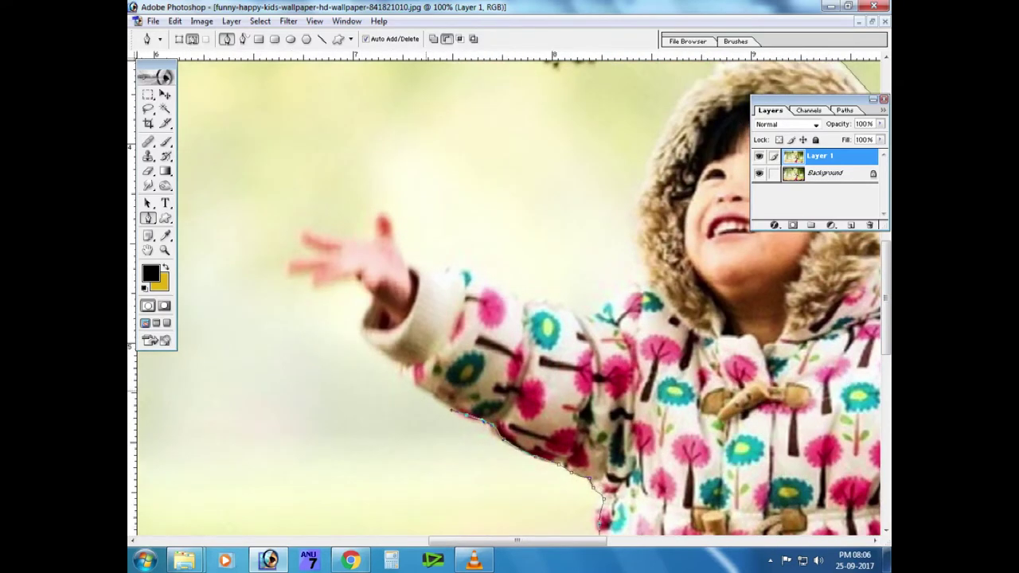
Outline the girl's arm, wrist and outstretched hand with anchor points.
left_click(420, 389)
left_click(394, 362)
left_click_drag(397, 370, 438, 434)
left_click(400, 398)
left_click(413, 361)
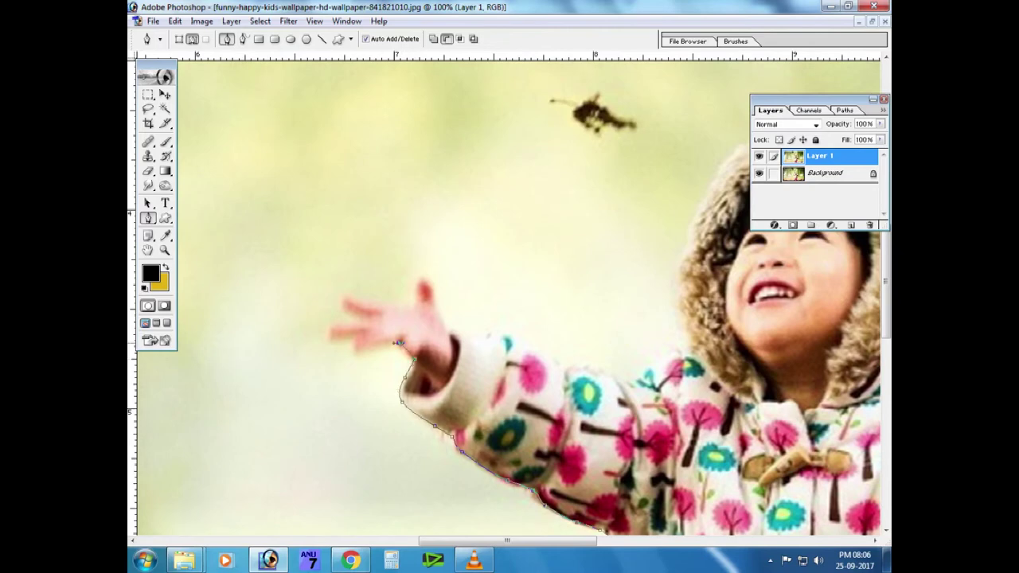
mouse_move(362, 352)
left_mouse_down()
mouse_move(355, 318)
mouse_move(381, 304)
mouse_move(443, 323)
left_mouse_up()
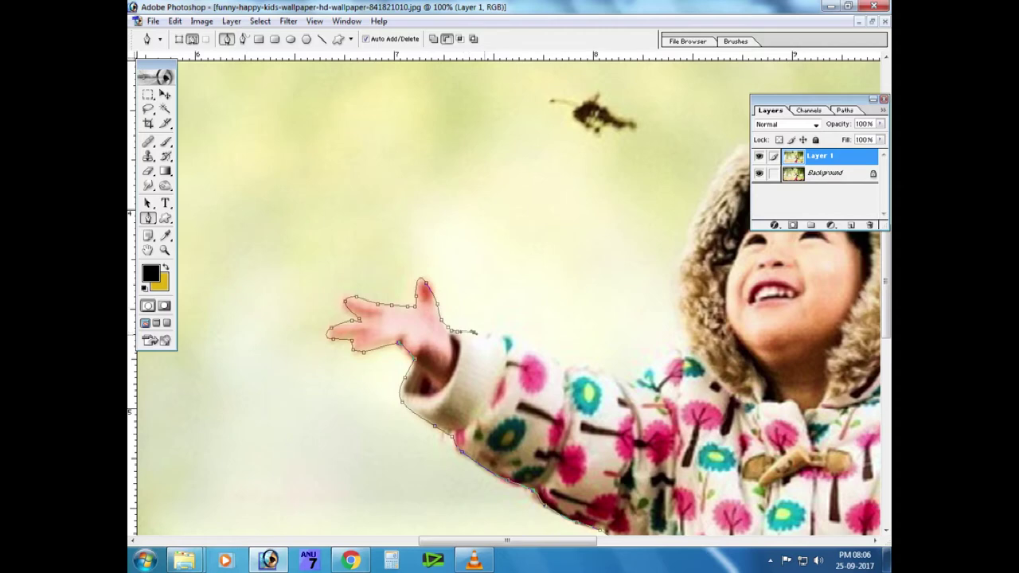
Finish the outline along the sleeve and up the fur hood's left edge.
left_click_drag(509, 341, 580, 366)
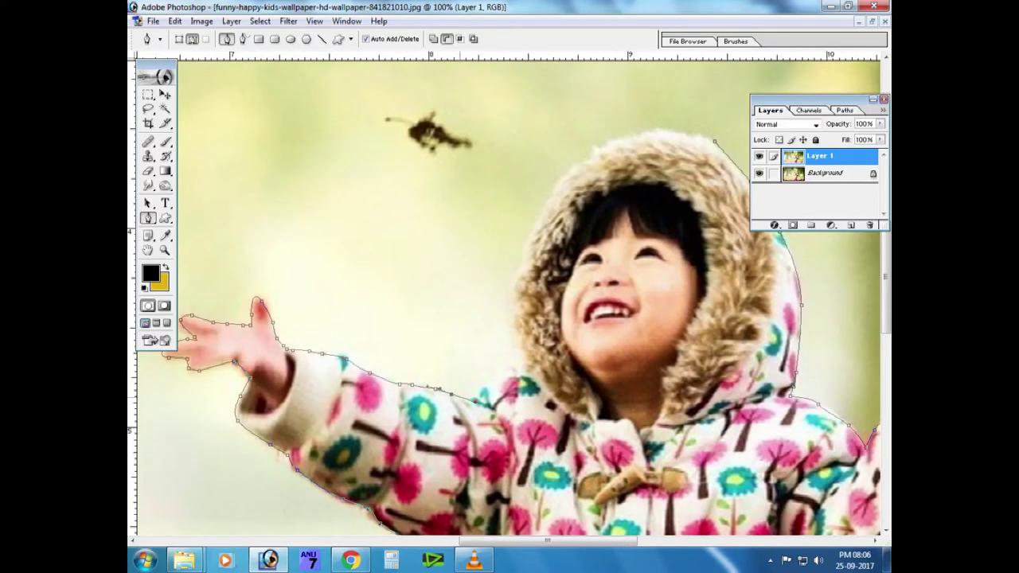
mouse_move(438, 391)
left_mouse_down()
mouse_move(524, 369)
mouse_move(531, 418)
left_mouse_up()
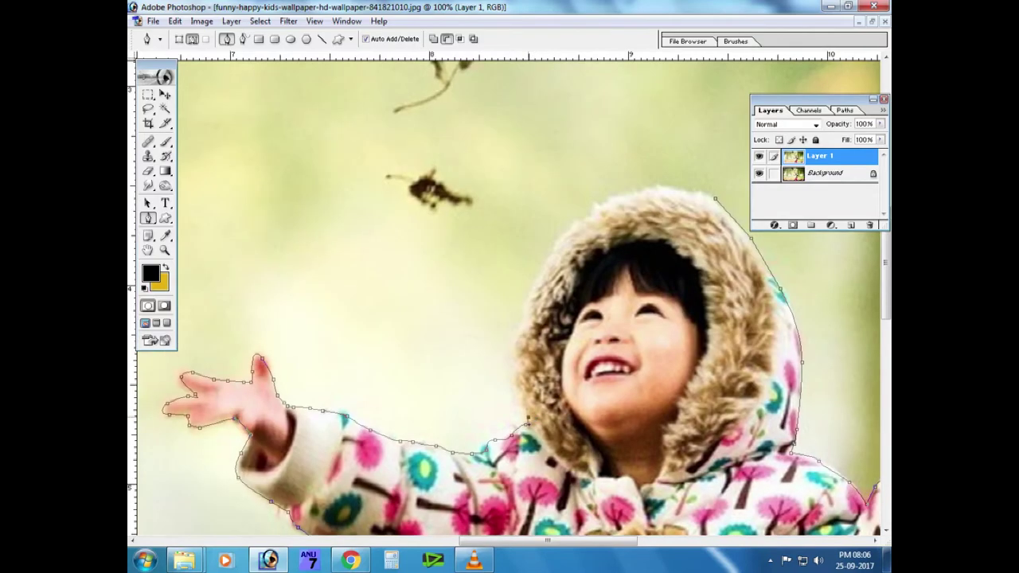
mouse_move(517, 381)
left_mouse_down()
mouse_move(507, 363)
mouse_move(508, 382)
mouse_move(542, 288)
mouse_move(573, 251)
mouse_move(622, 237)
left_mouse_up()
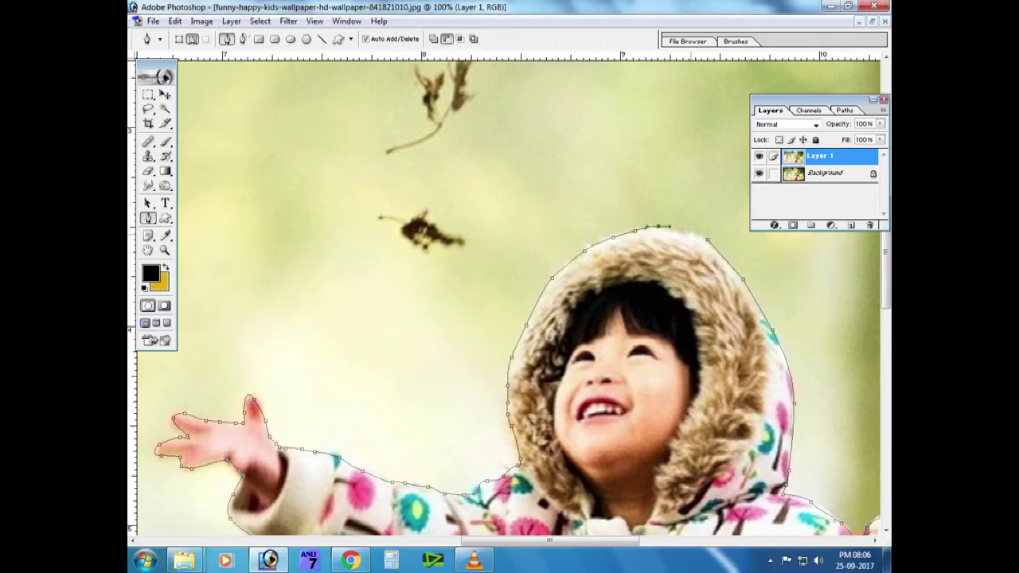
key("ctrl+minus")
key("ctrl+minus")
key("ctrl+minus")
key("ctrl+minus")
key("ctrl+minus")
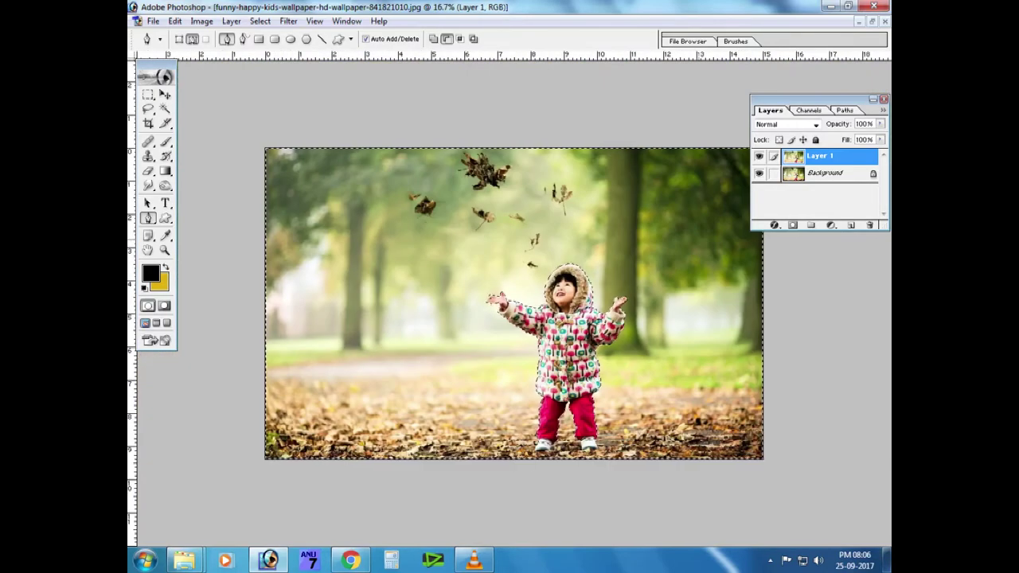
Feather the girl selection by 1 pixel and copy her onto Layer 2.
left_click(259, 21)
left_click(285, 119)
type("1")
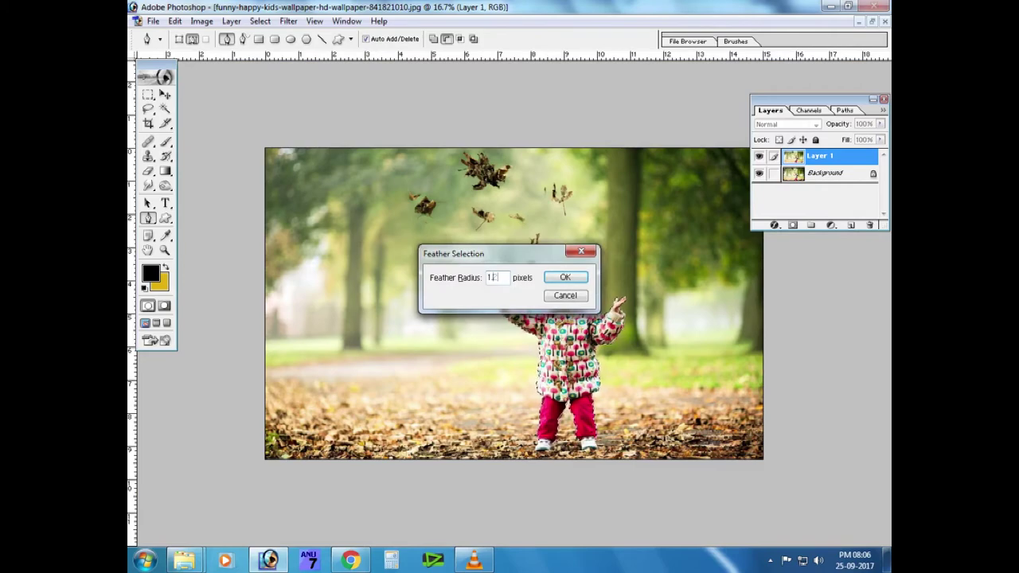
key("Return")
key("ctrl+j")
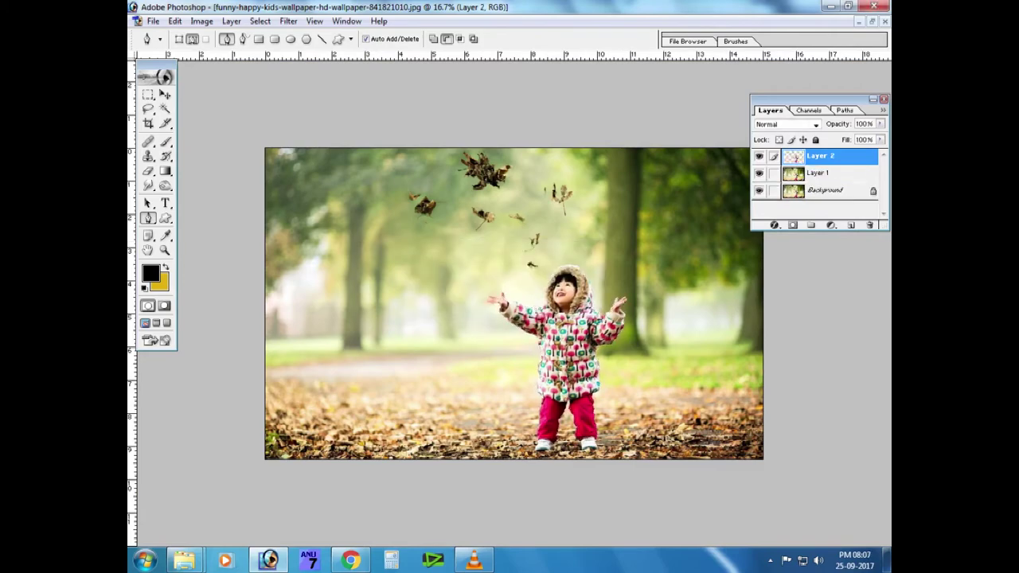
Bring the phone document forward full screen and select its screen area.
key("v")
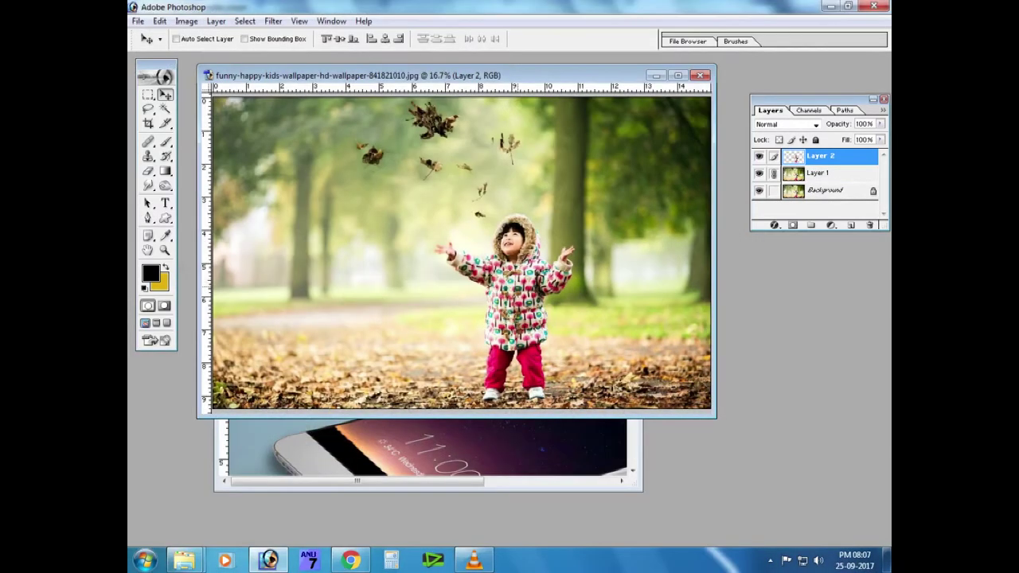
key("ctrl+Tab")
key("f")
key("ctrl+plus")
key("ctrl+plus")
key("p")
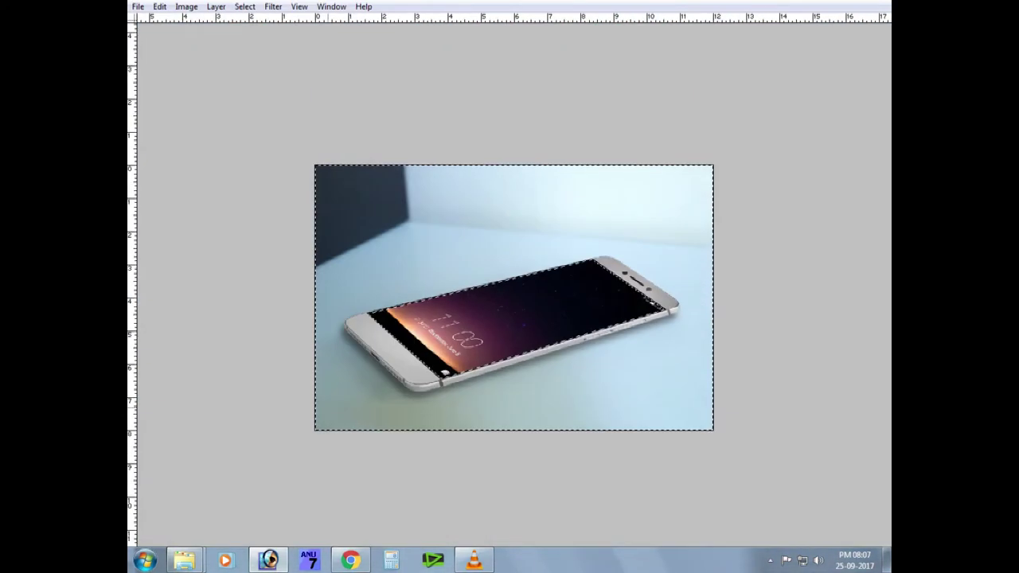
key("alt+s")
Feather the selection, then rotate, shrink and position the girl to match the phone's tilt.
key("f")
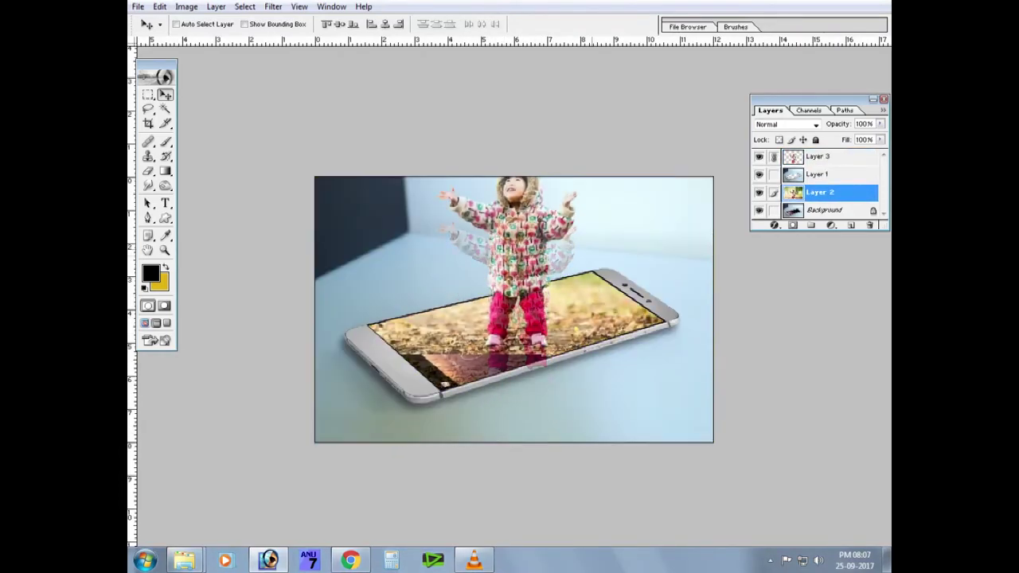
key("ctrl+t")
left_click_drag(199, 375, 235, 422)
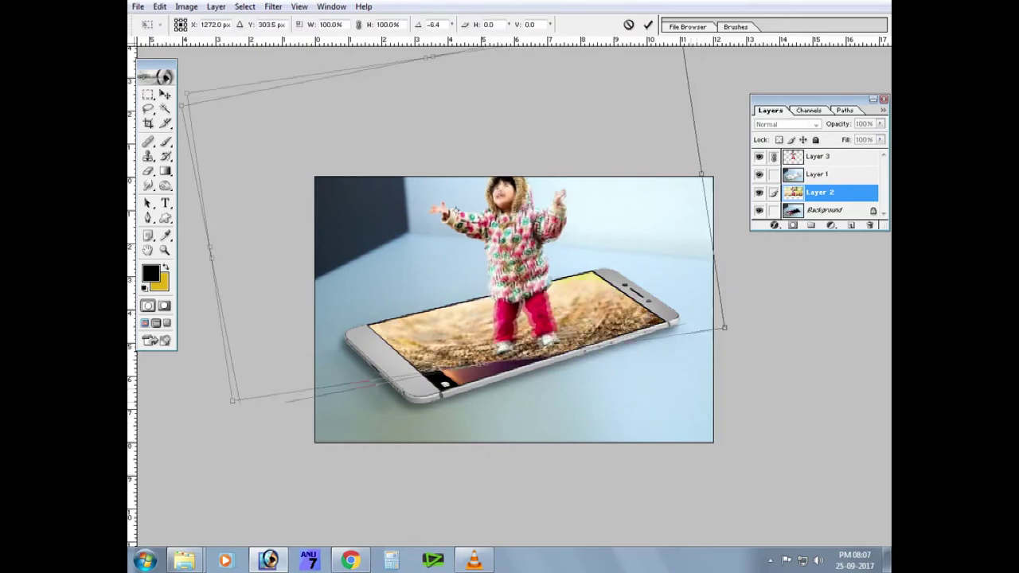
left_click_drag(455, 211, 455, 219)
left_click_drag(669, 20, 626, 39)
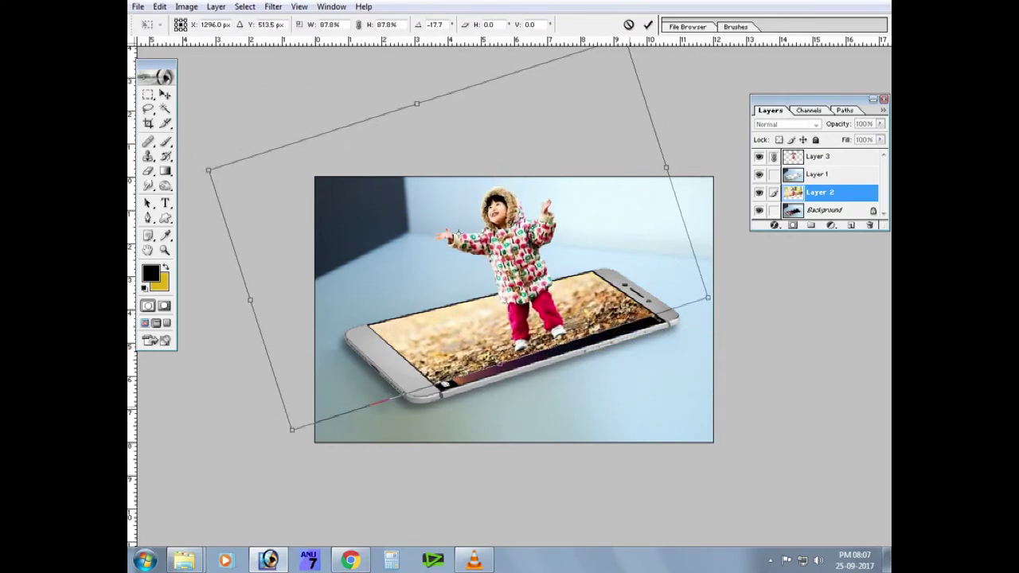
left_click_drag(458, 233, 461, 239)
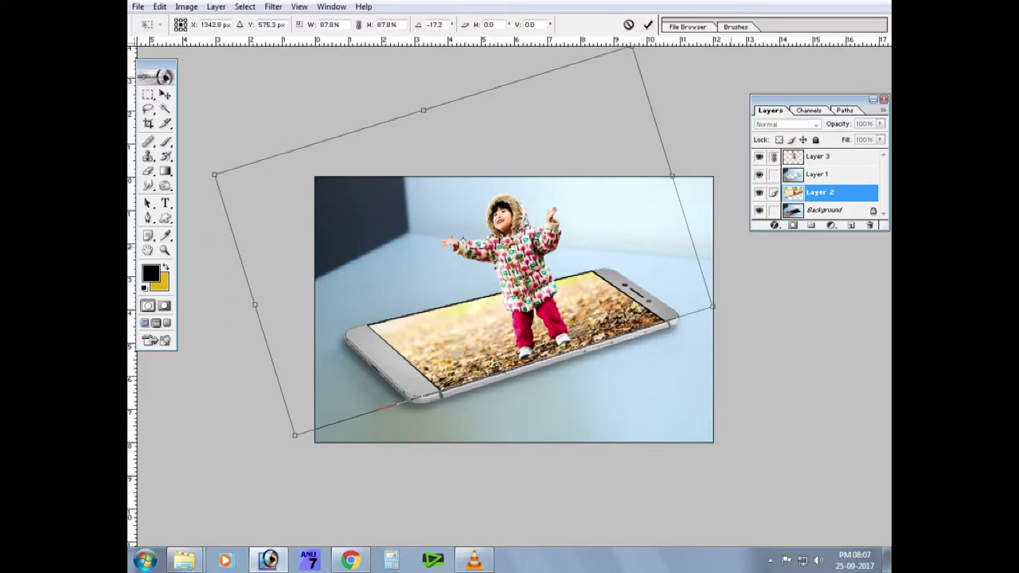
key("Return")
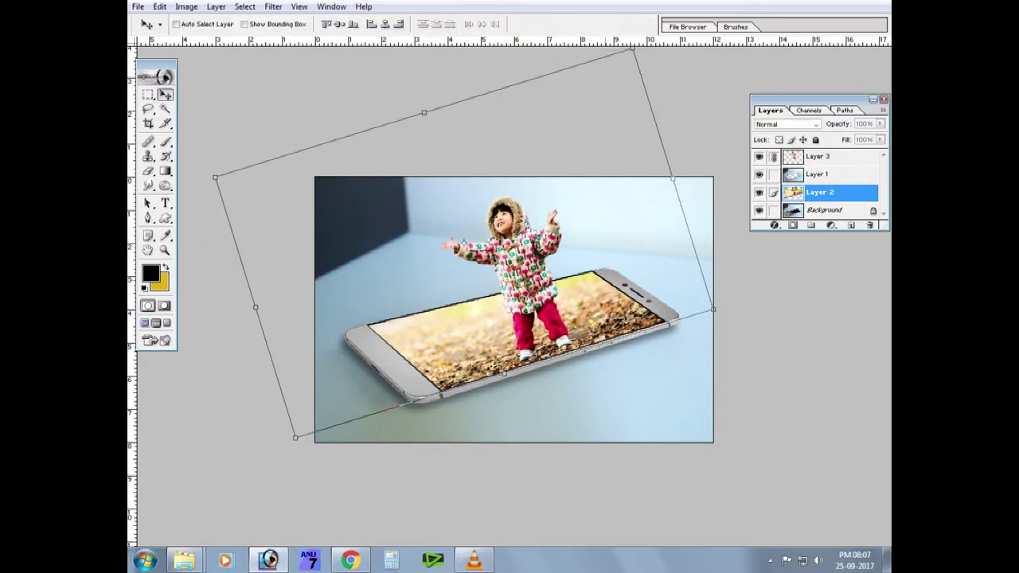
Re-transform the layer to about 91.4% scale and 6.9° rotation on the screen.
key("ctrl+plus")
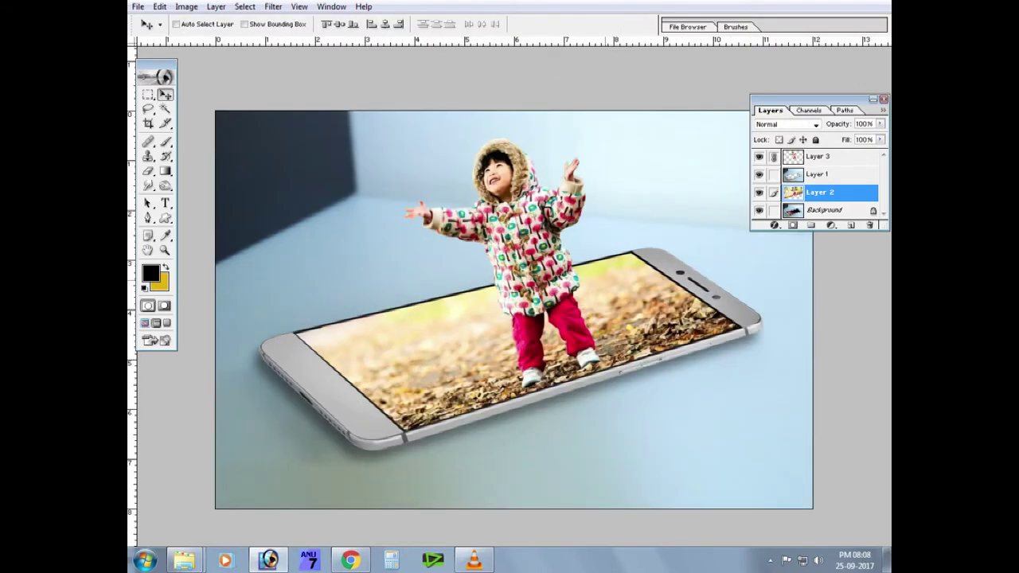
key("ctrl+plus")
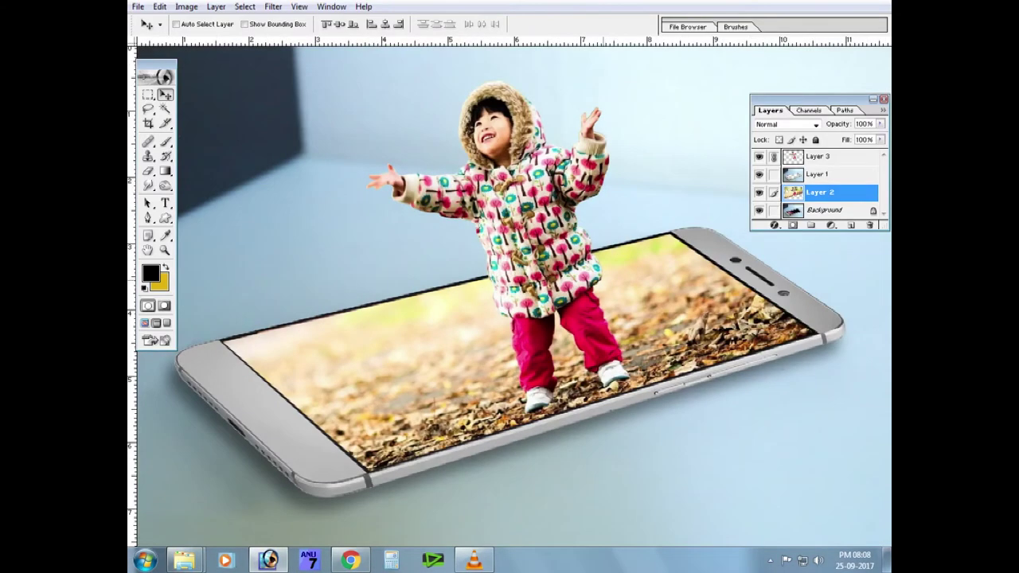
key("ctrl+minus")
key("ctrl+minus")
key("ctrl+t")
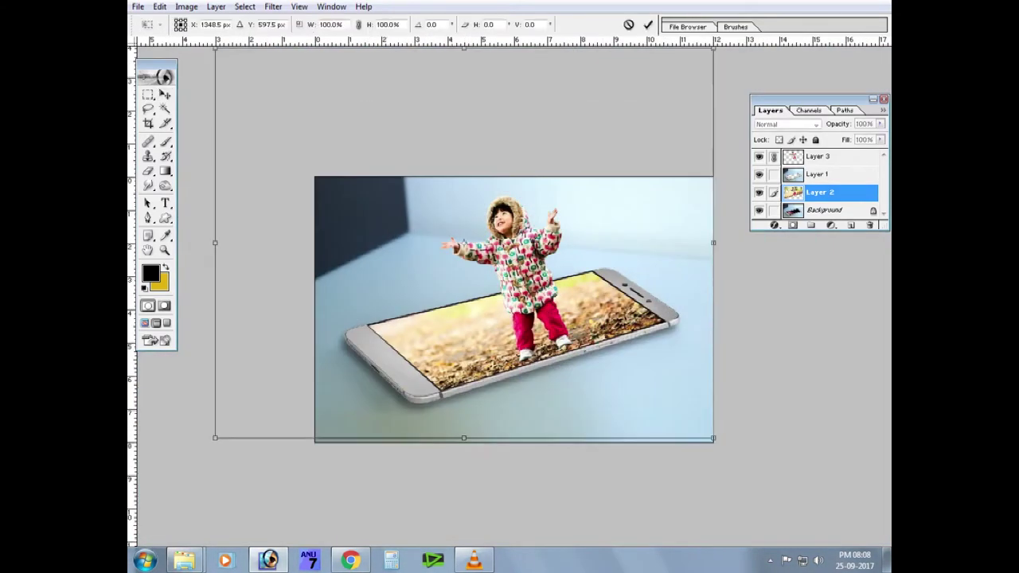
left_click_drag(215, 48, 241, 76)
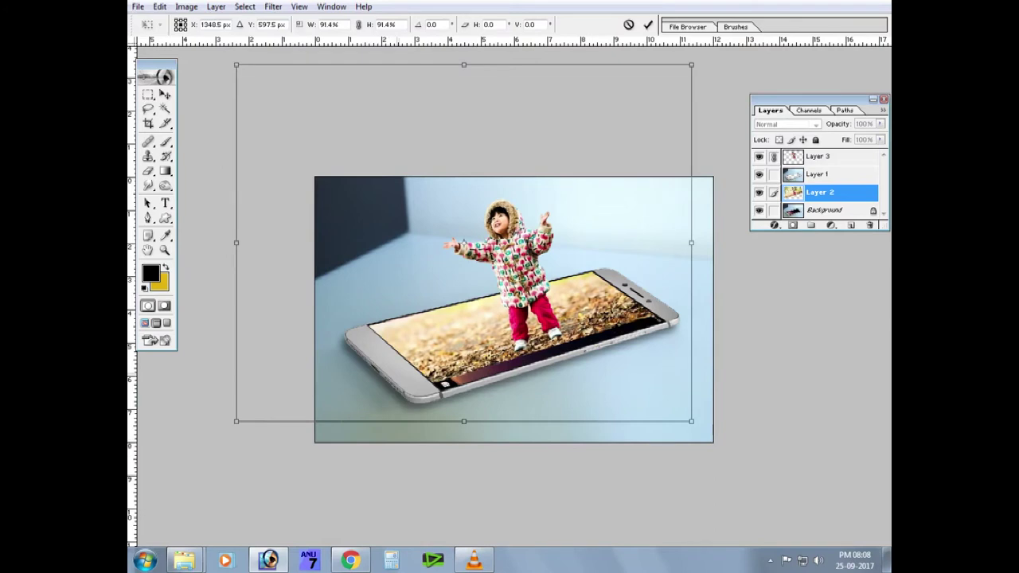
left_click_drag(733, 318, 723, 350)
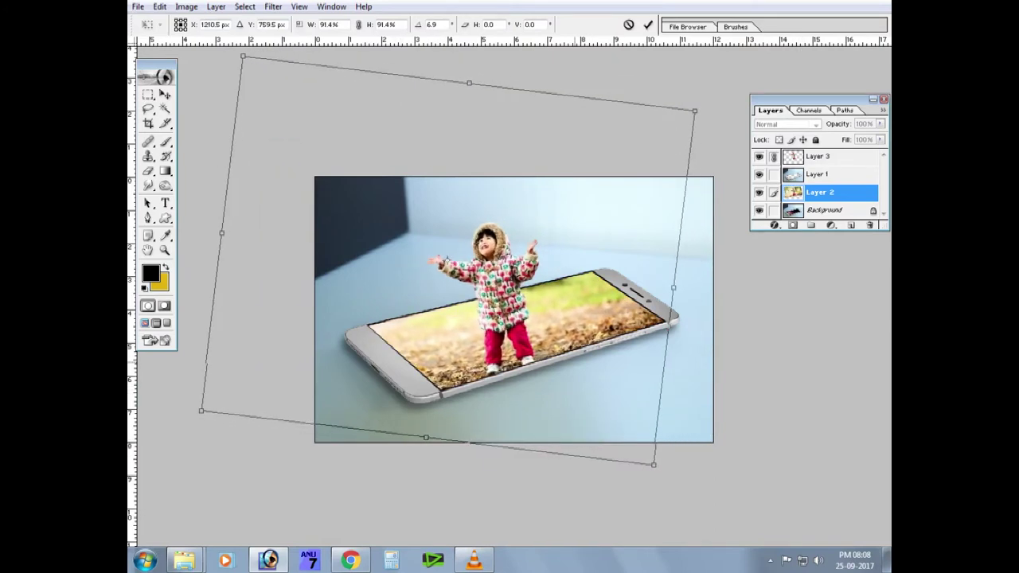
left_click_drag(441, 258, 433, 261)
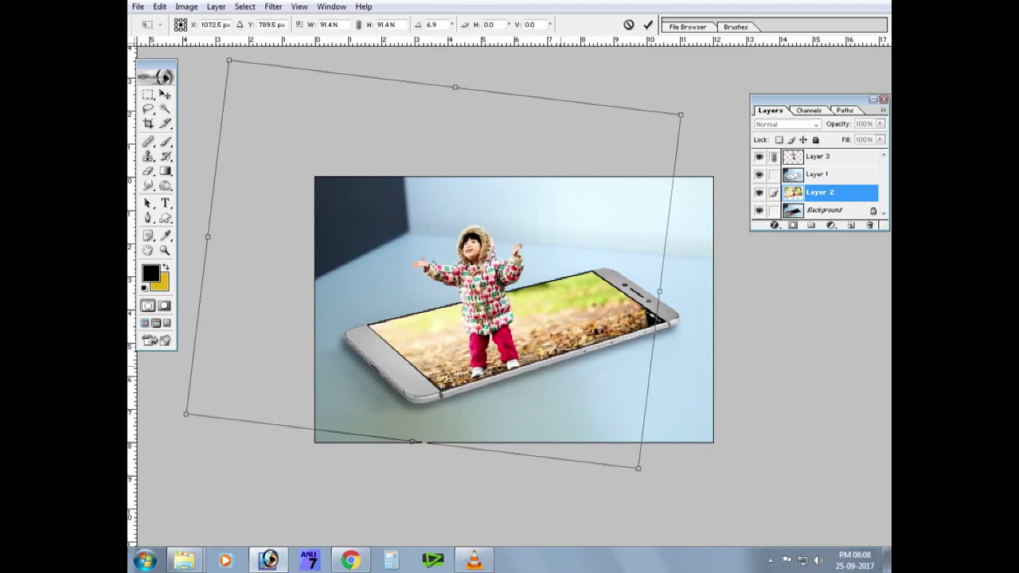
left_click_drag(434, 262, 452, 253)
key("Return")
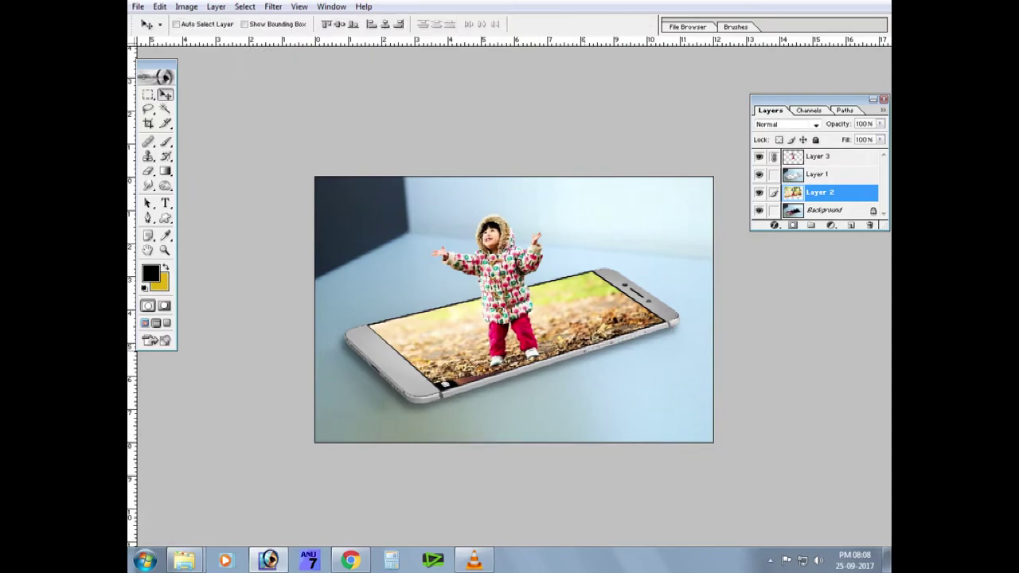
key("ctrl+plus")
key("ctrl+plus")
key("ctrl+plus")
left_click_drag(367, 290, 473, 232)
Clone-stamp leaf texture over the camera icon and the dark strip at the screen's bottom edge.
right_click(473, 233)
key("Escape")
key("s")
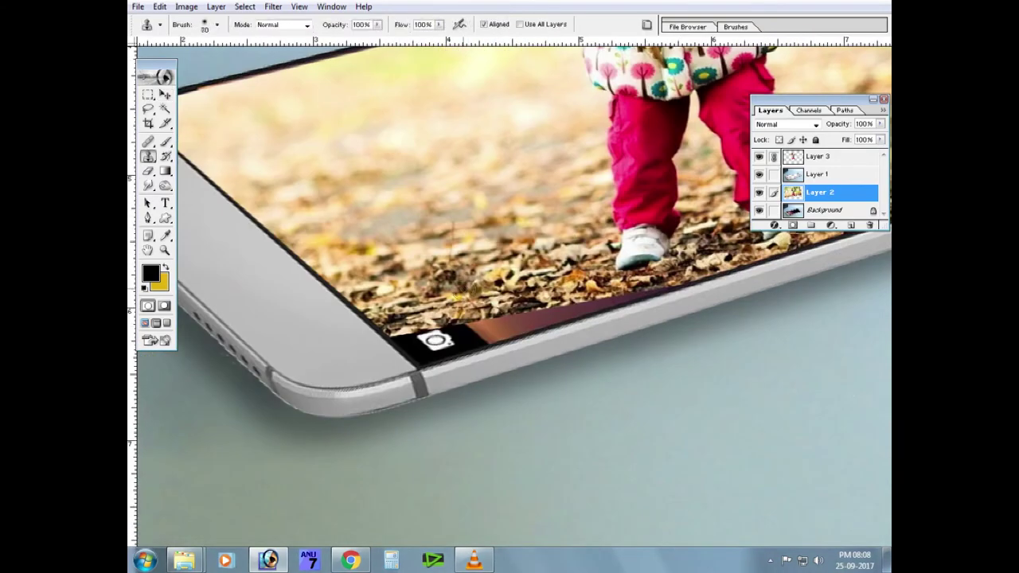
mouse_move(403, 331)
left_mouse_down()
mouse_move(558, 312)
mouse_move(403, 364)
left_mouse_up()
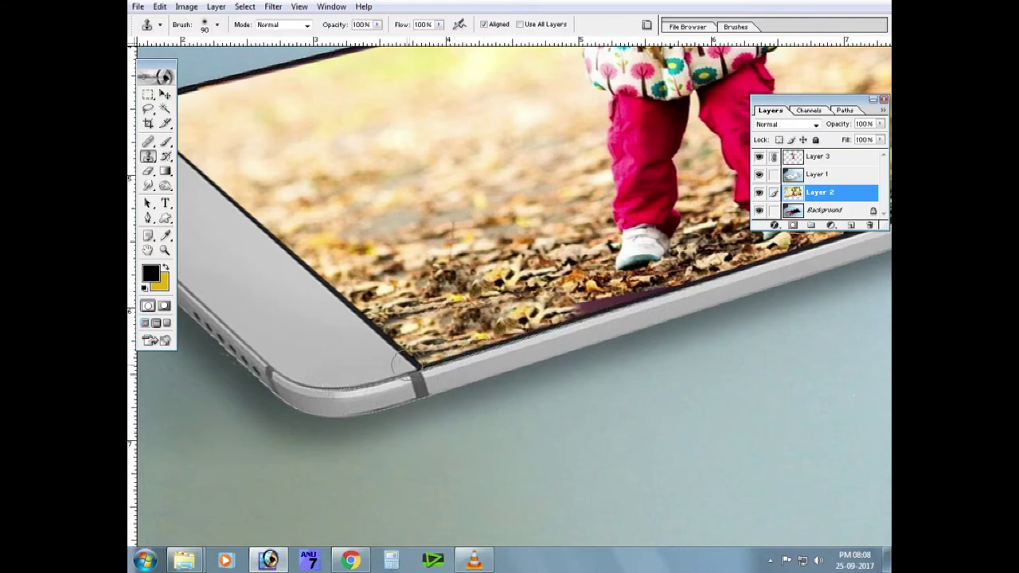
mouse_move(466, 326)
left_mouse_down()
mouse_move(509, 301)
mouse_move(590, 304)
mouse_move(697, 288)
left_mouse_up()
left_click_drag(613, 299, 637, 291)
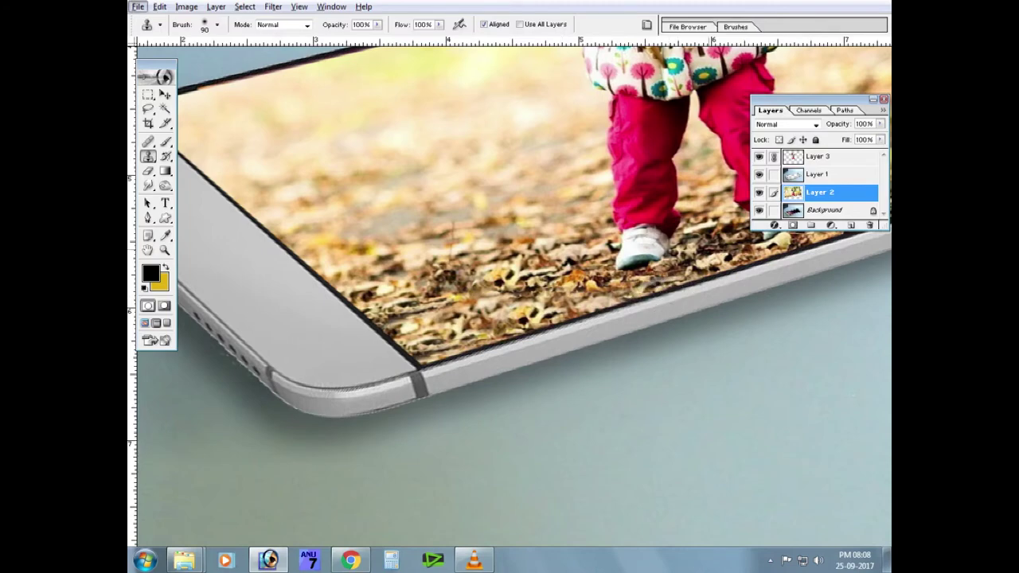
key("ctrl+0")
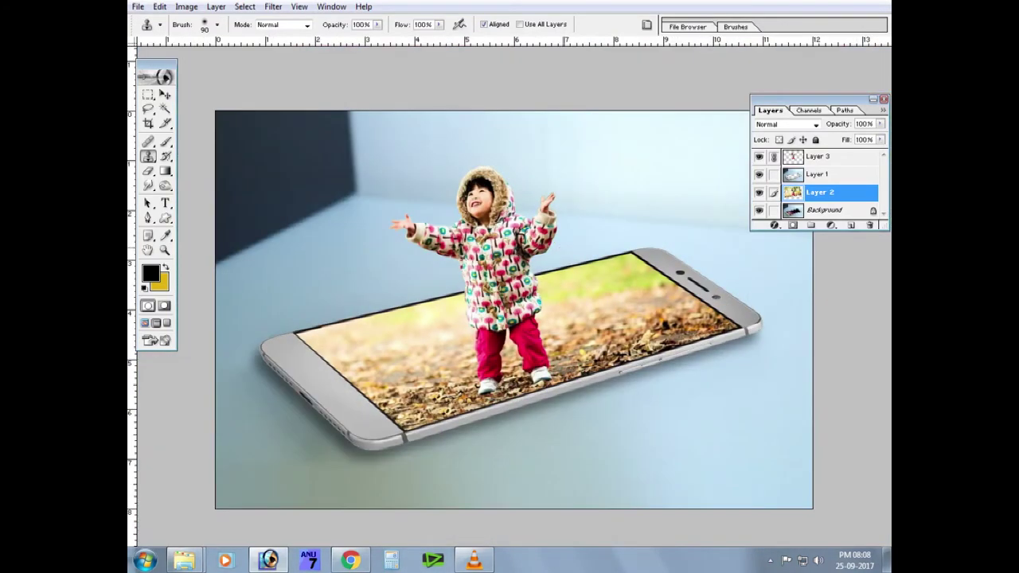
key("ctrl+o")
Paste the Bubbles PNG into the composite, moved up-left and shrunk to about half size.
left_click(641, 209)
left_click(667, 325)
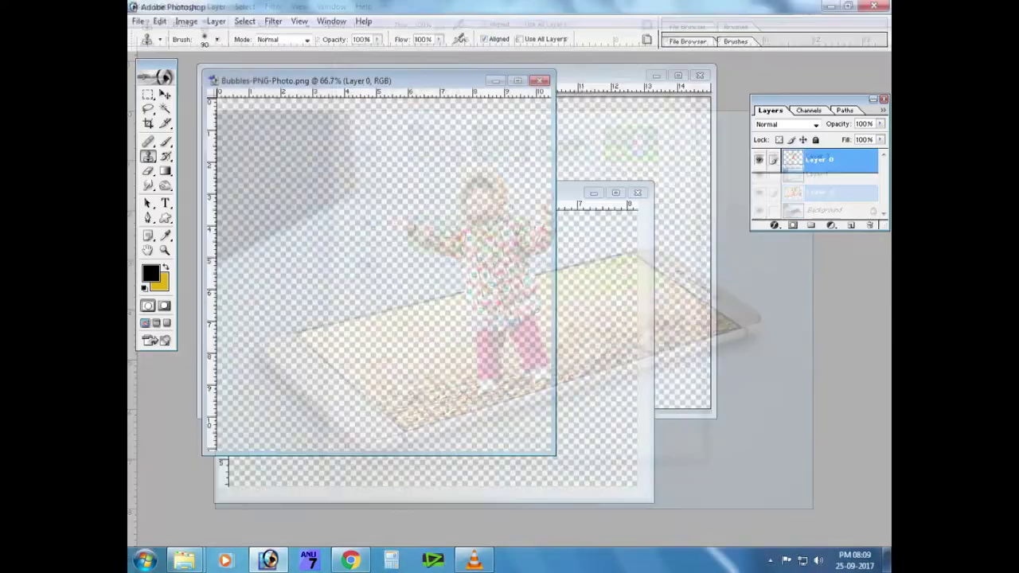
key("Delete")
key("ctrl+w")
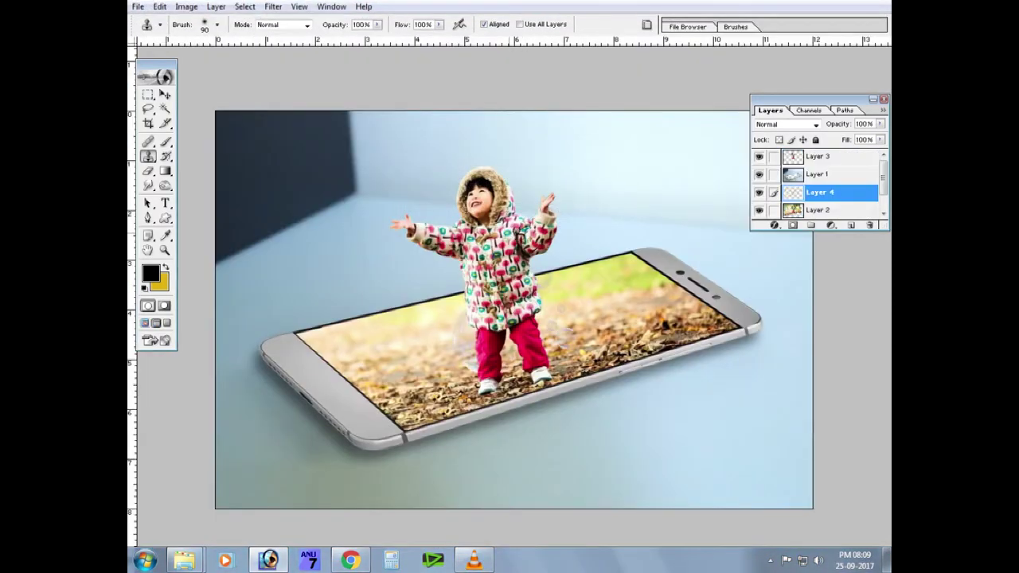
key("ctrl+shift+bracketright")
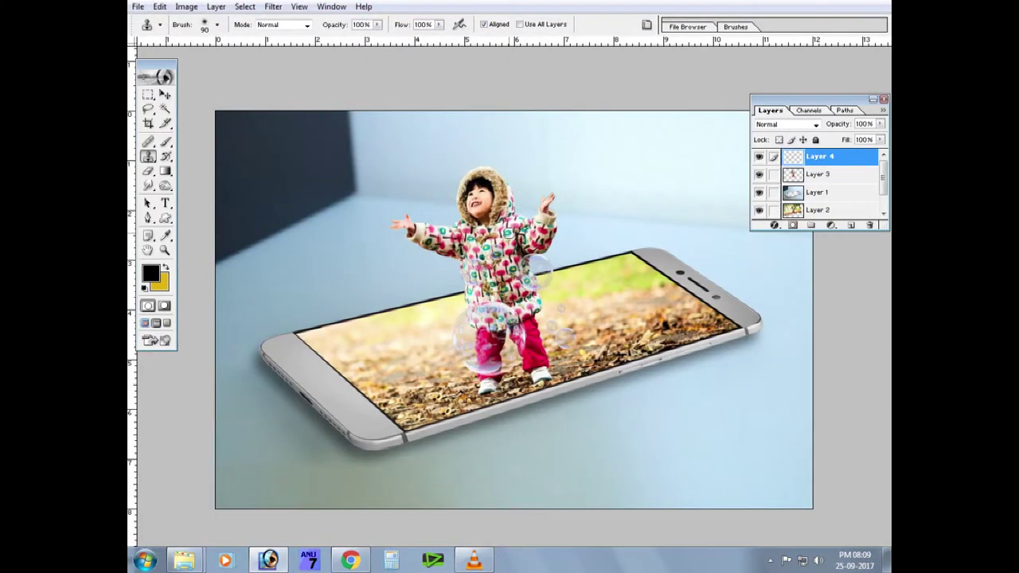
key("v")
left_click_drag(494, 326, 381, 188)
key("ctrl+t")
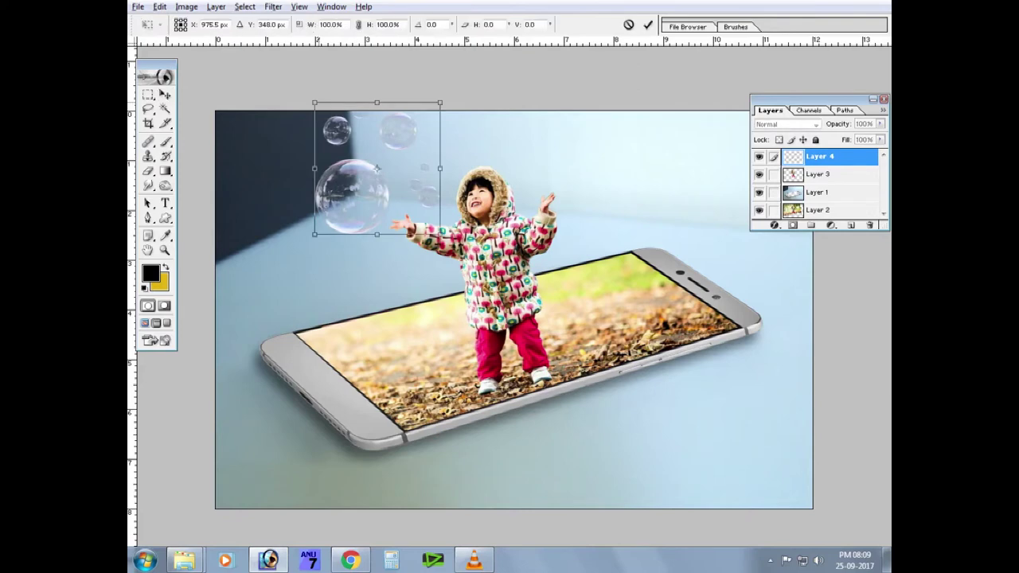
left_click_drag(440, 234, 412, 205)
key("Return")
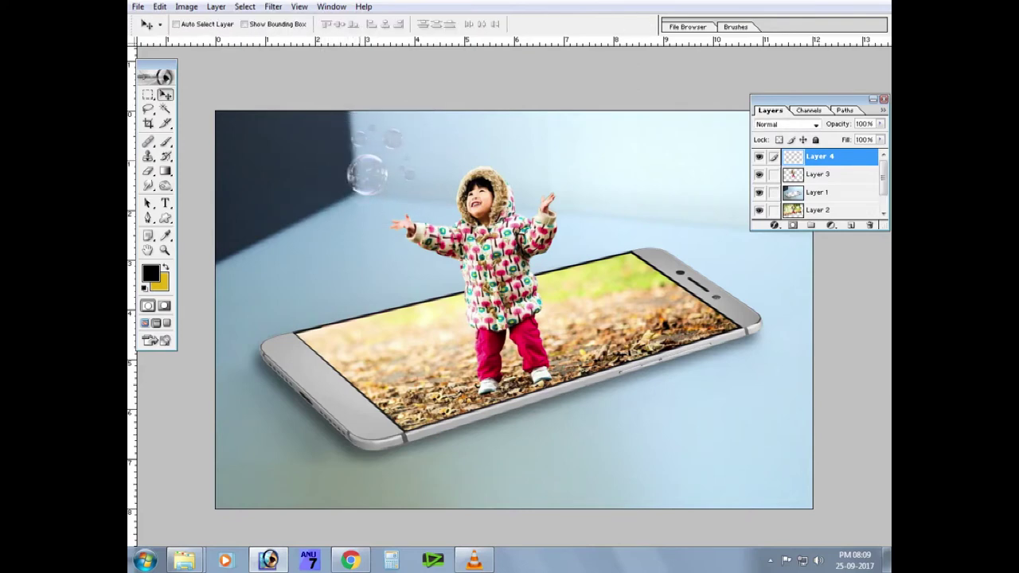
Lasso one bubble, copy it onto its own layer and enlarge it.
key("l")
mouse_move(393, 157)
left_mouse_down()
mouse_move(334, 157)
mouse_move(439, 145)
mouse_move(474, 109)
left_mouse_up()
key("ctrl+j")
key("v")
key("ctrl+t")
key("Return")
Reposition the original bubble cluster and its duplicate up-right, and shift the large bubble slightly down-left.
right_click(373, 157)
left_click(394, 180)
mouse_move(395, 179)
left_mouse_down()
mouse_move(382, 181)
mouse_move(541, 171)
mouse_move(538, 162)
left_mouse_up()
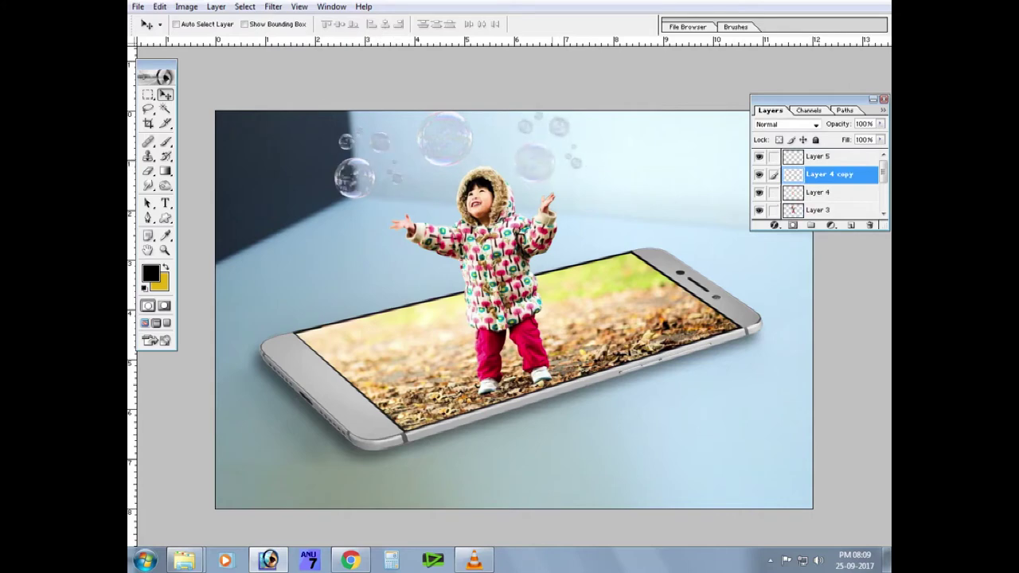
key("ctrl+t")
left_click_drag(586, 107, 593, 99)
key("Return")
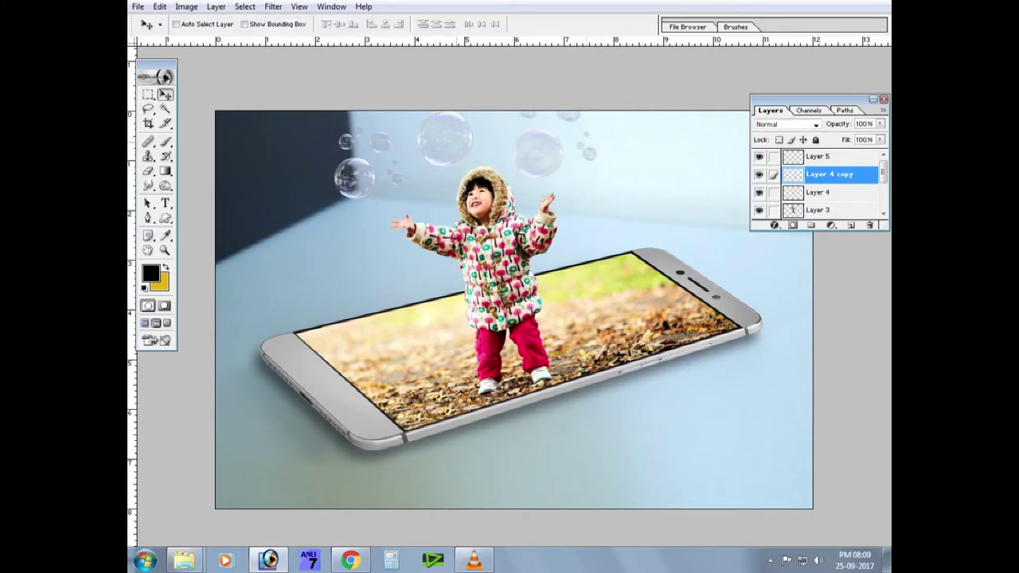
left_click_drag(445, 139, 443, 146)
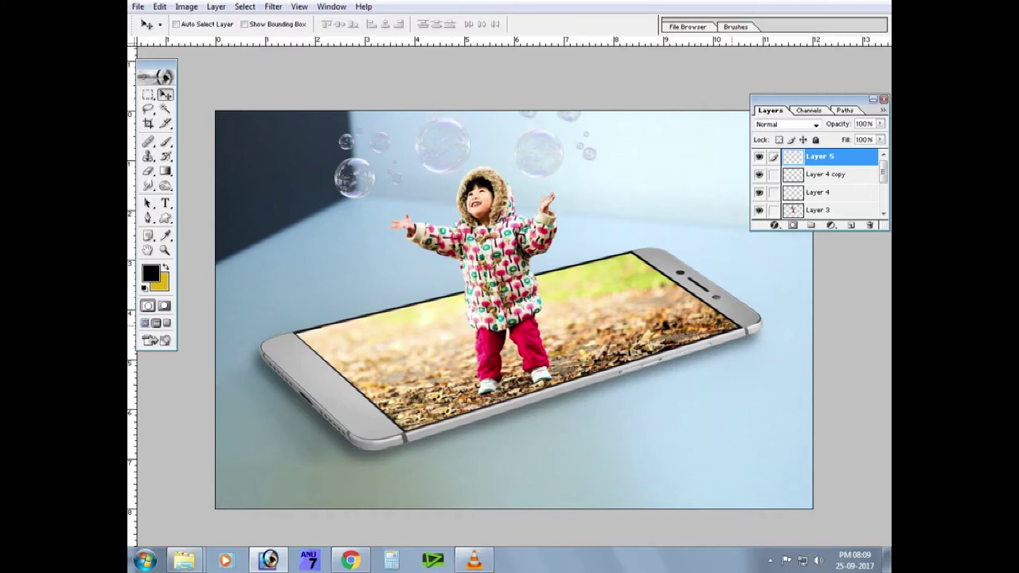
Select the whole canvas and create the empty Layer 6.
key("ctrl+a")
key("ctrl+shift+n")
key("Return")
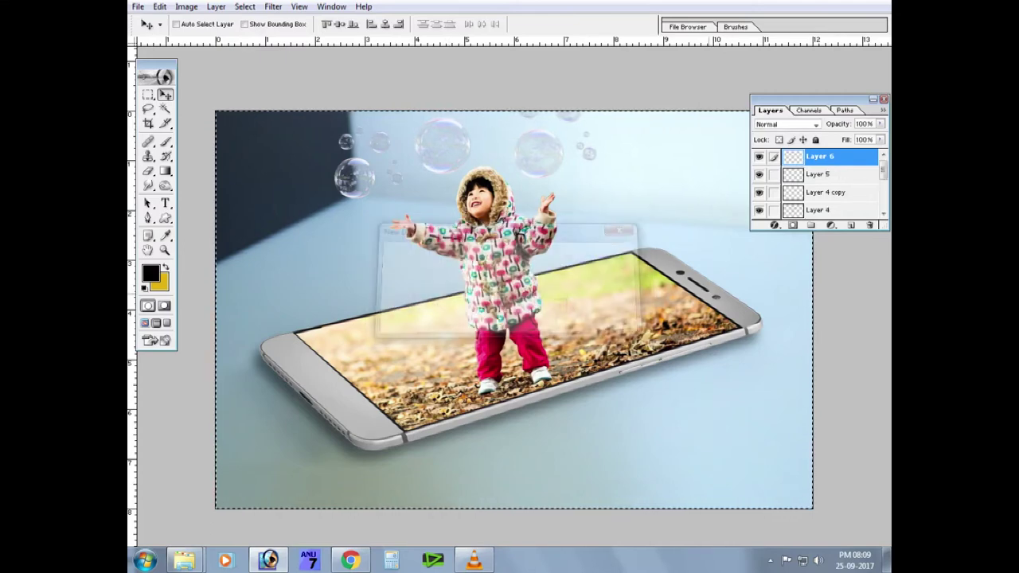
Fill Layer 6 with black and place it above the scene photos.
key("ctrl+BackSpace")
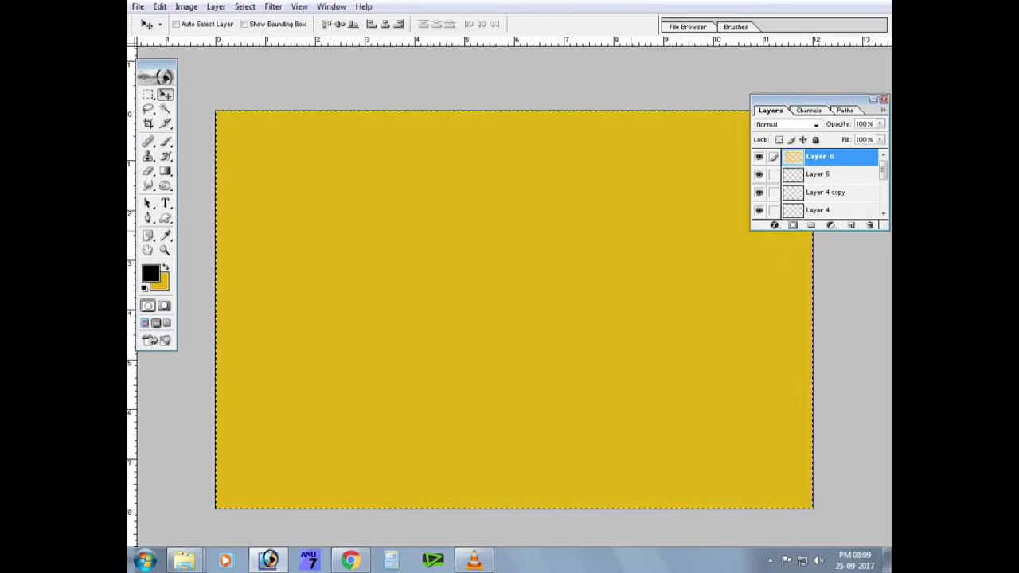
key("ctrl+z")
key("alt+BackSpace")
key("ctrl+d")
key("ctrl+bracketleft")
key("ctrl+bracketleft")
key("ctrl+bracketleft")
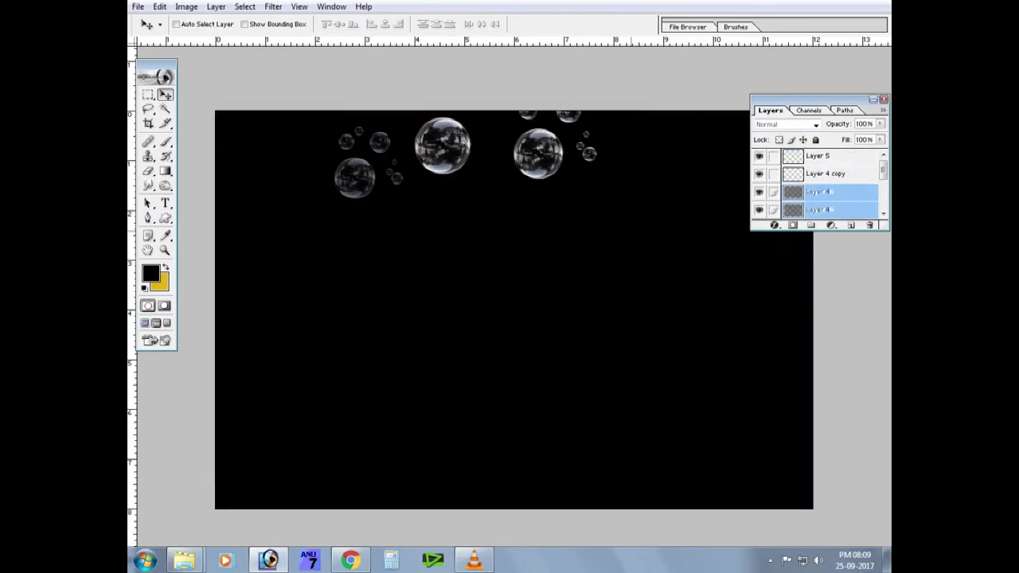
key("ctrl+bracketleft")
key("ctrl+bracketleft")
key("ctrl+bracketleft")
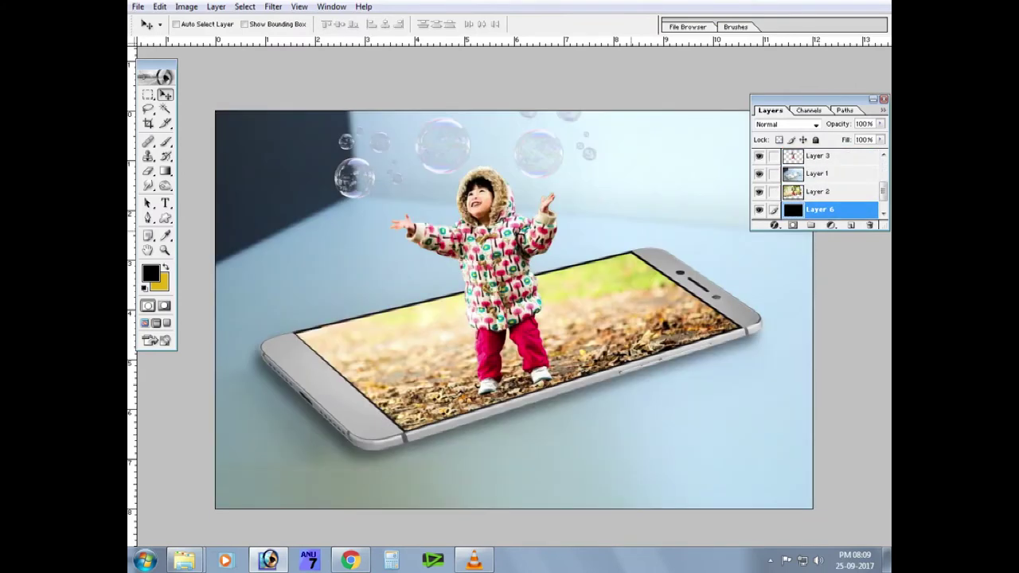
key("ctrl+bracketright")
key("ctrl+bracketright")
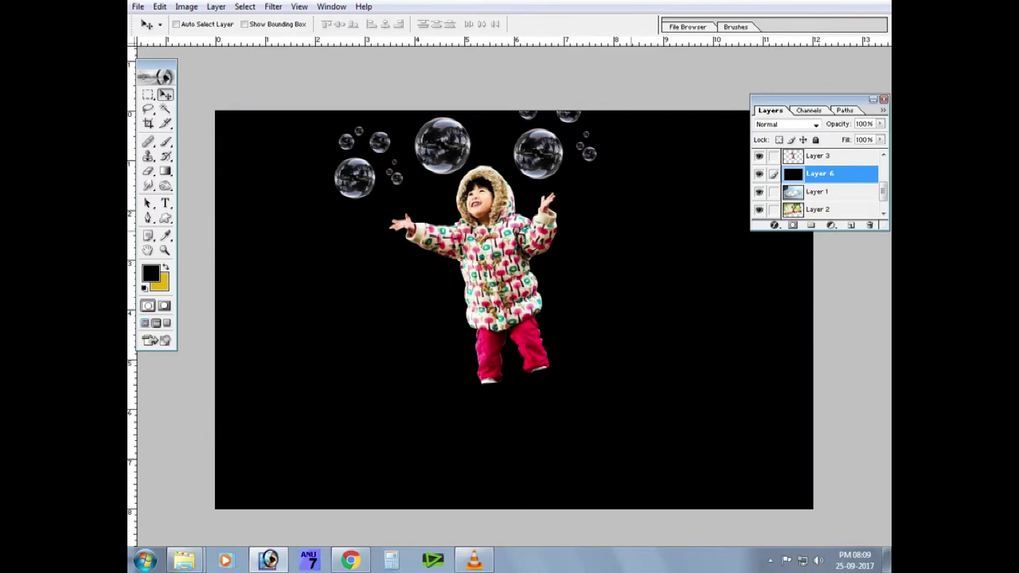
Give the black layer a Hide All mask and set up a white brush at size 1300.
left_click(216, 6)
left_click(423, 230)
key("d")
key("b")
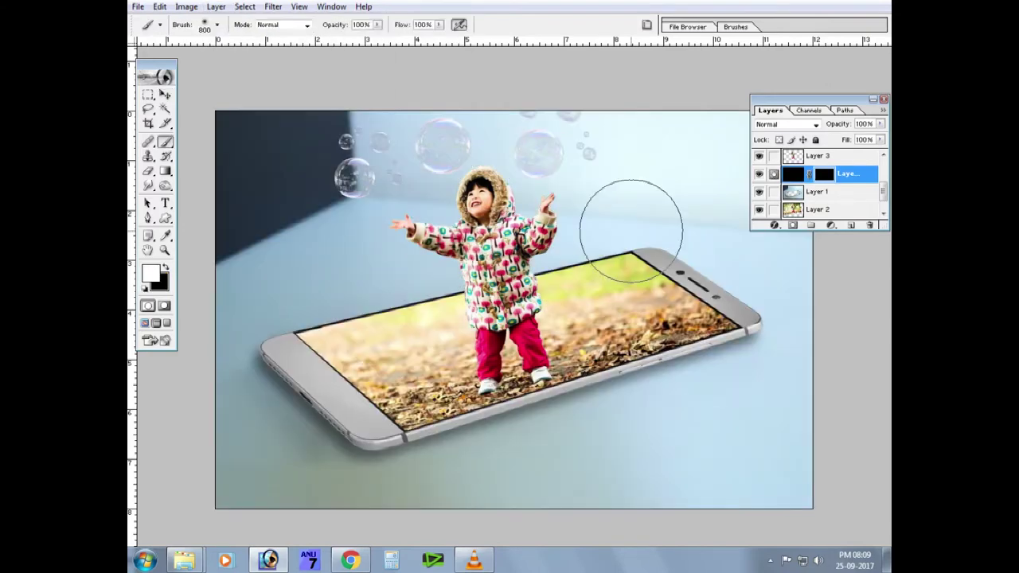
key("bracketright")
key("bracketright")
key("bracketright")
Paint the vignette into the mask along the top-right corner, right and bottom edges with a 1700 brush.
left_click_drag(610, 205, 398, 231)
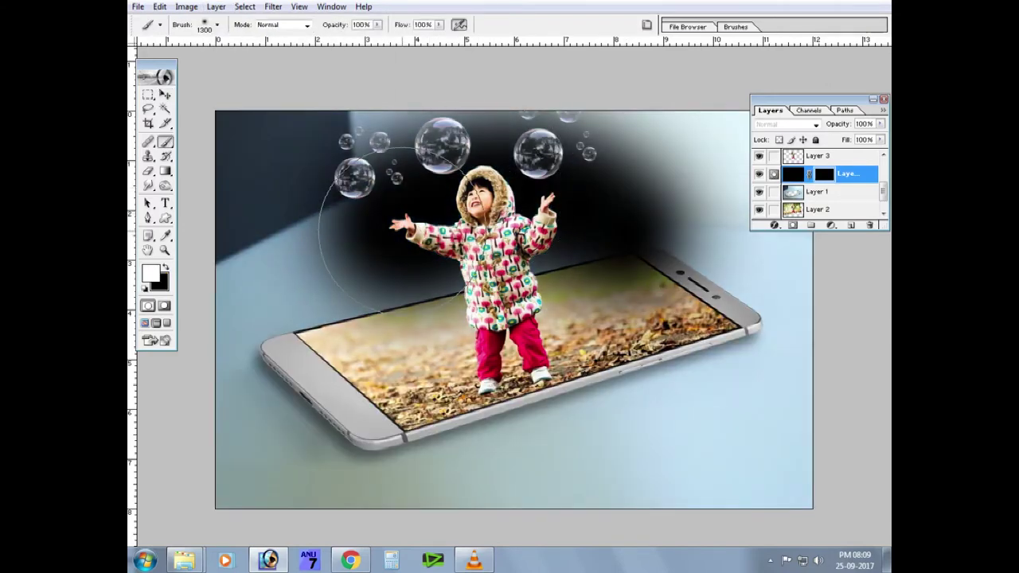
key("ctrl+z")
key("ctrl+minus")
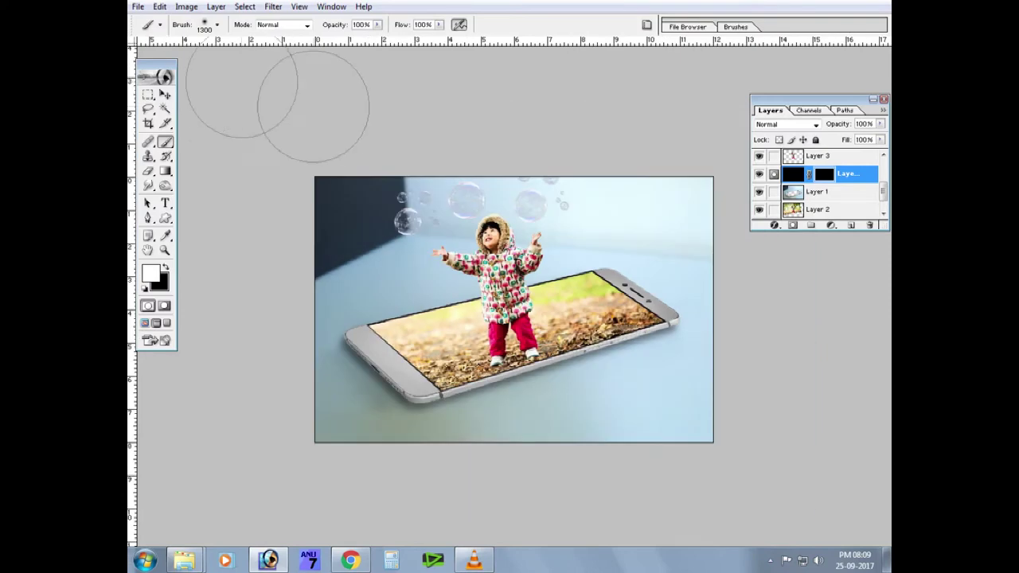
key("bracketright")
key("bracketright")
key("bracketright")
key("bracketright")
mouse_move(605, 107)
left_mouse_down()
mouse_move(722, 501)
mouse_move(191, 425)
left_mouse_up()
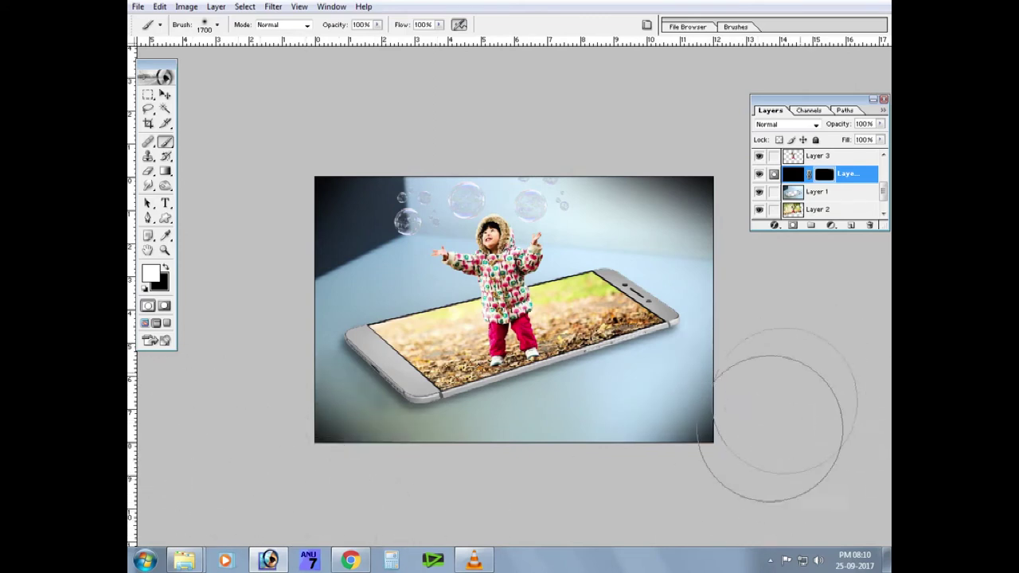
left_click_drag(785, 399, 647, 496)
key("ctrl+plus")
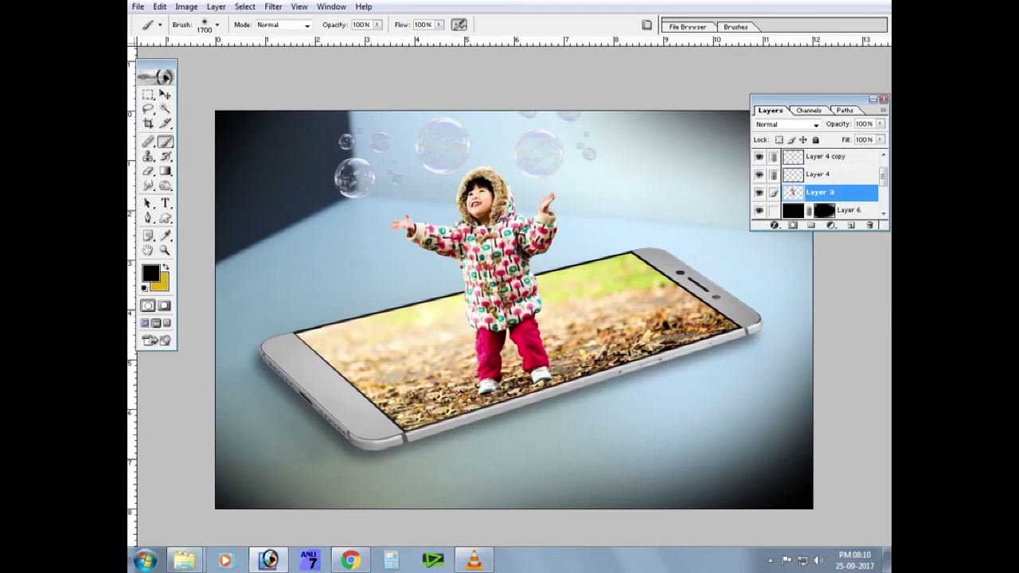
scroll(821, 183, "up", 1)
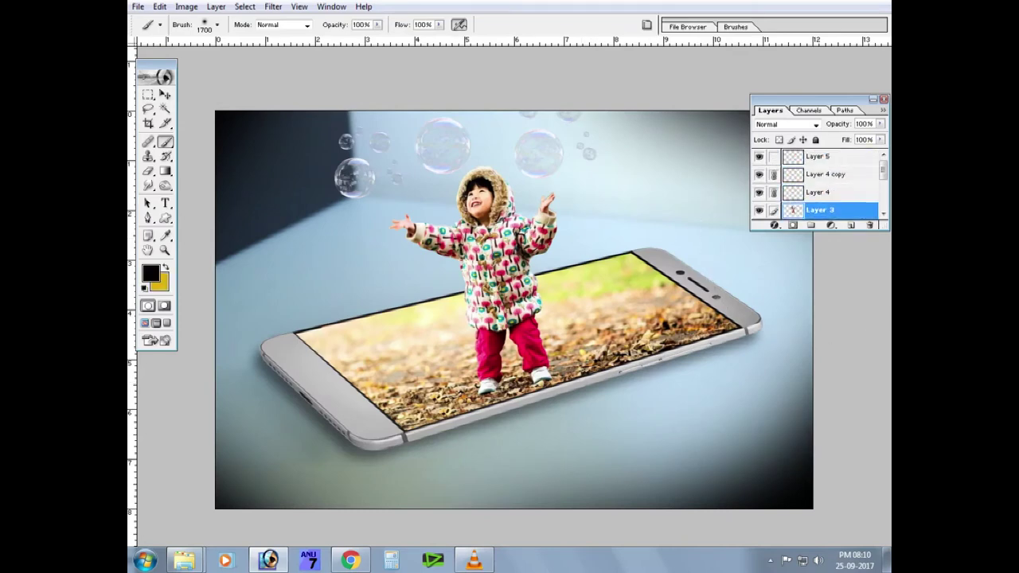
scroll(821, 184, "down", 3)
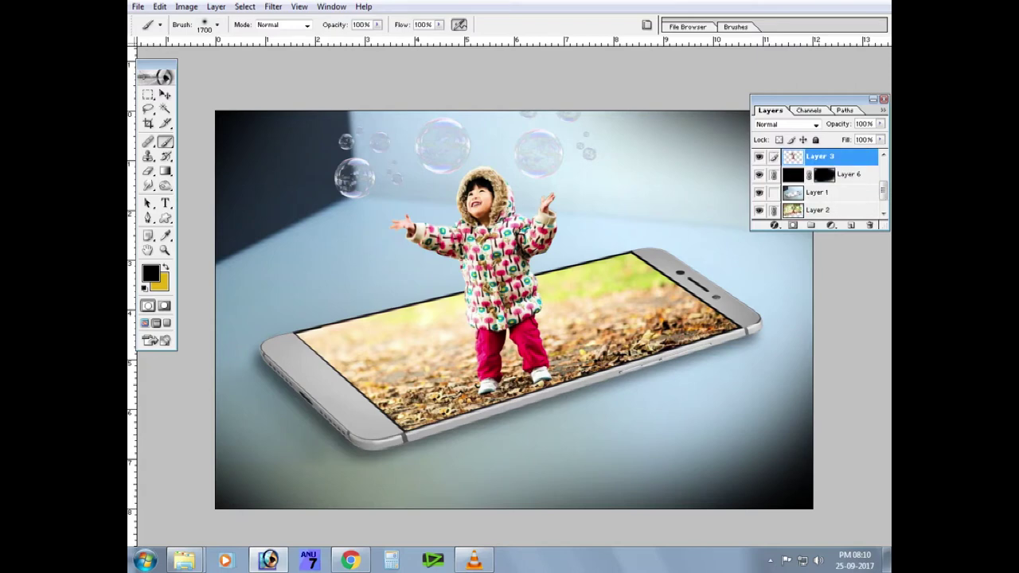
scroll(820, 183, "down", 1)
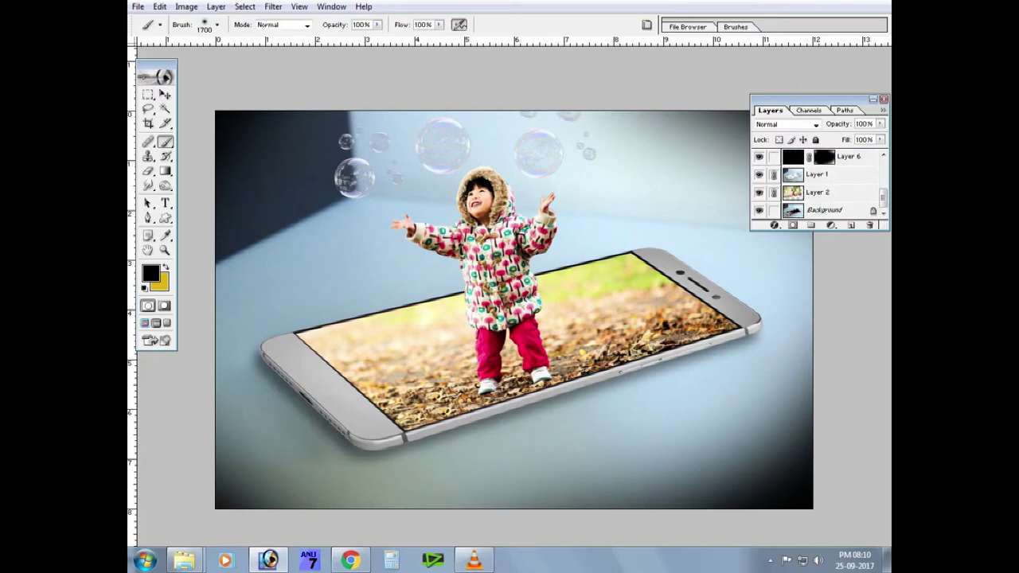
Shift the scene slightly down-right and delete the leftover green strips at the top and left edges.
key("v")
left_click_drag(478, 319, 489, 348)
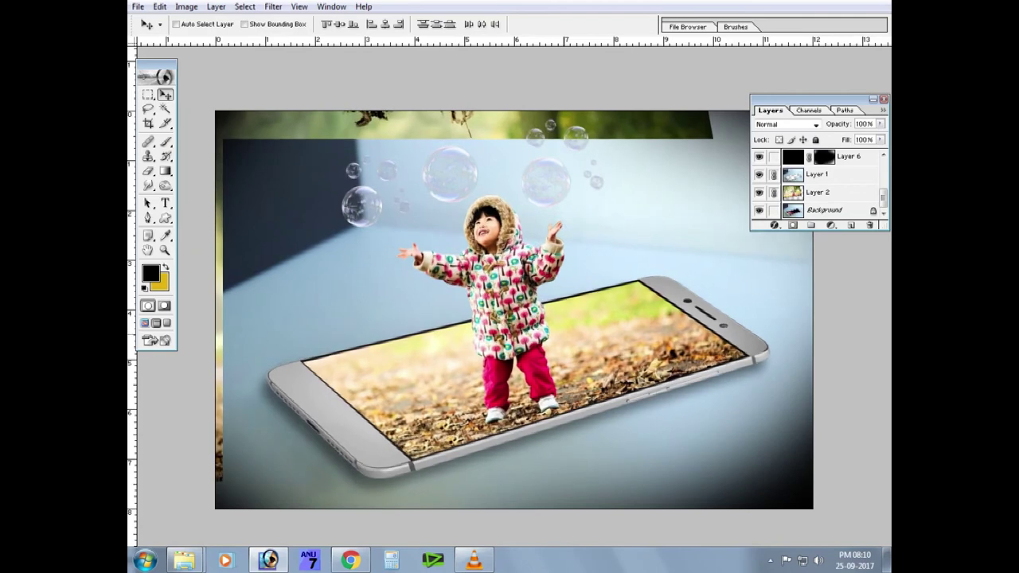
key("alt+]")
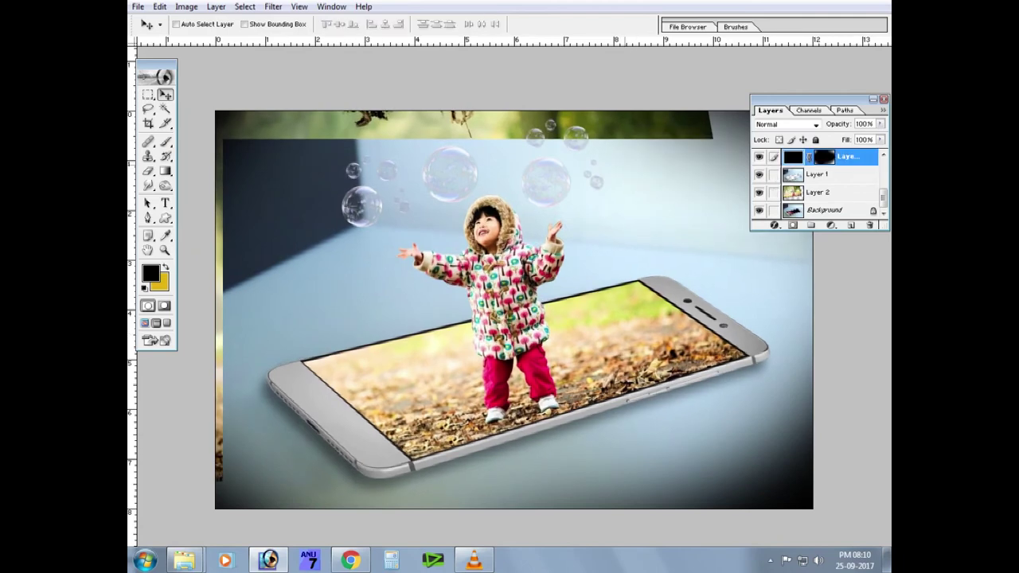
key("m")
left_click_drag(215, 110, 734, 188)
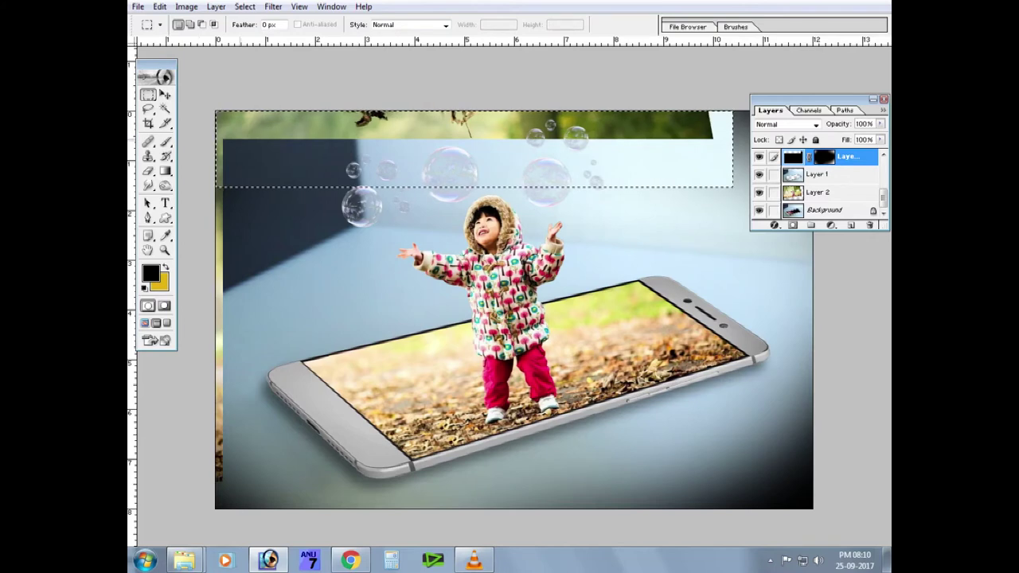
key("alt+[")
key("alt+[")
key("Delete")
key("ctrl+d")
key("Delete")
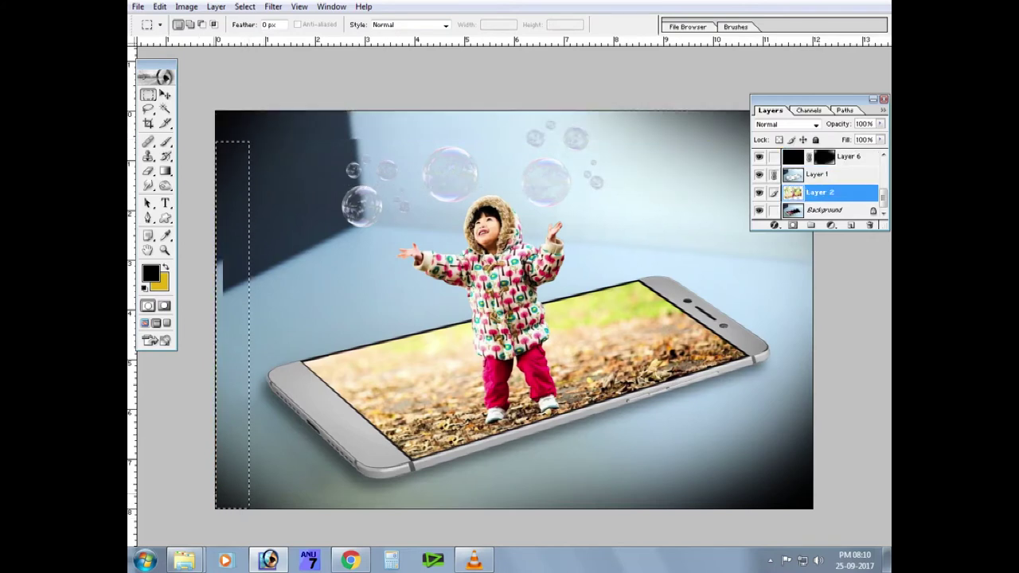
key("ctrl+d")
Stretch the wall photo's left-edge strip leftward to fill the gap.
right_click(281, 255, "ctrl")
left_click(303, 262)
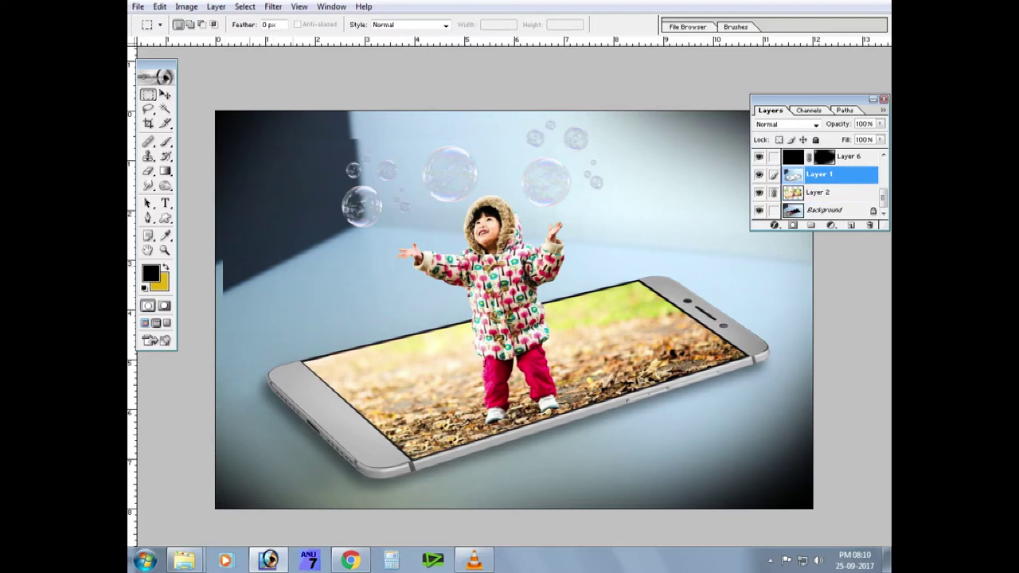
left_click_drag(216, 159, 249, 508)
key("ctrl+t")
left_click_drag(216, 334, 199, 334)
key("Return")
key("ctrl+d")
Stretch the wall photo's top strip upward to cover the top gap.
left_click_drag(524, 162, 546, 162)
key("ctrl+t")
left_click_drag(392, 111, 392, 21)
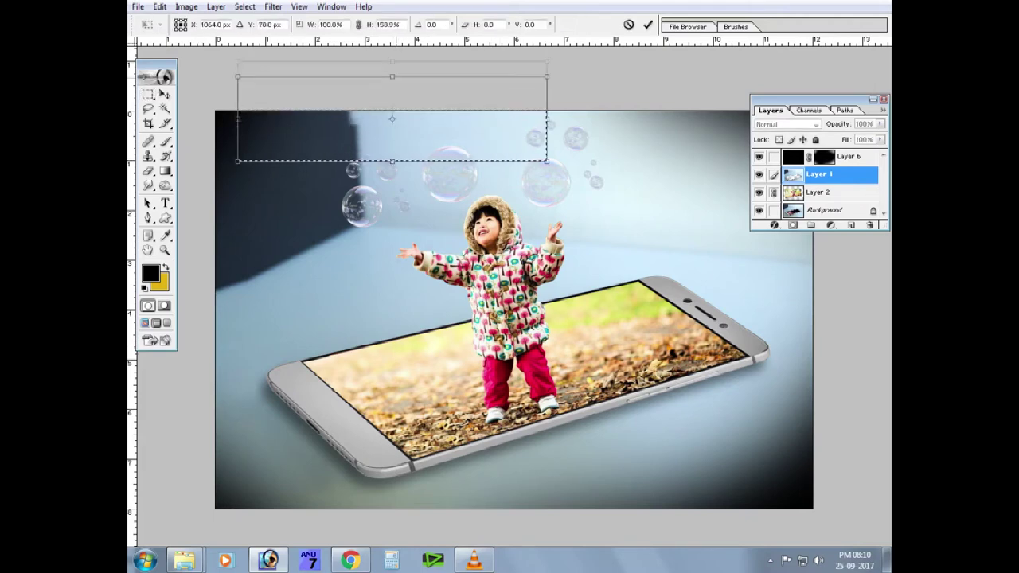
key("Return")
key("ctrl+d")
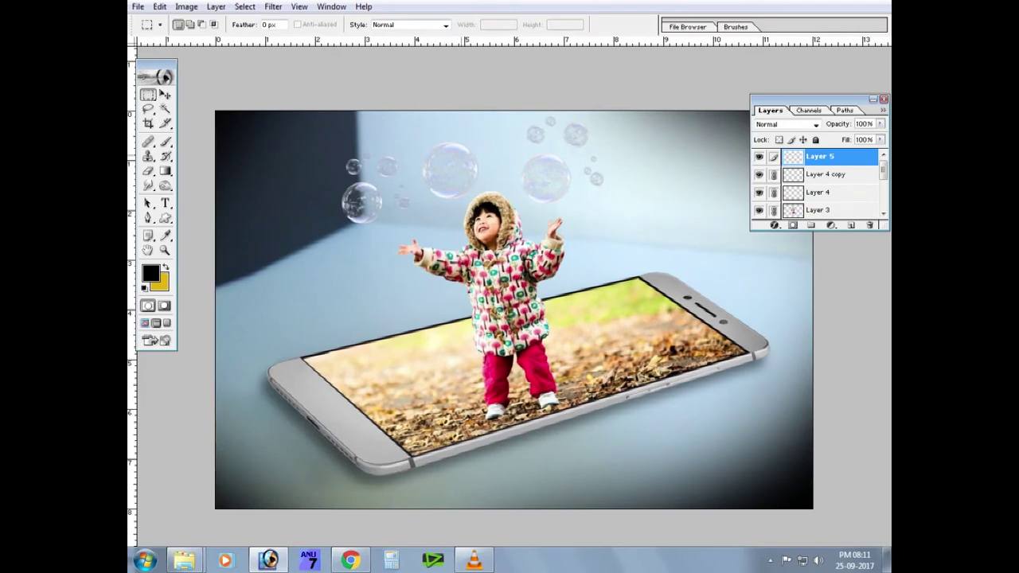
right_click(465, 161, "ctrl")
Duplicate the large bubble and place a smaller copy left of the girl.
mouse_move(446, 171)
left_mouse_down()
mouse_move(456, 159)
mouse_move(296, 150)
left_mouse_up()
key("ctrl+j")
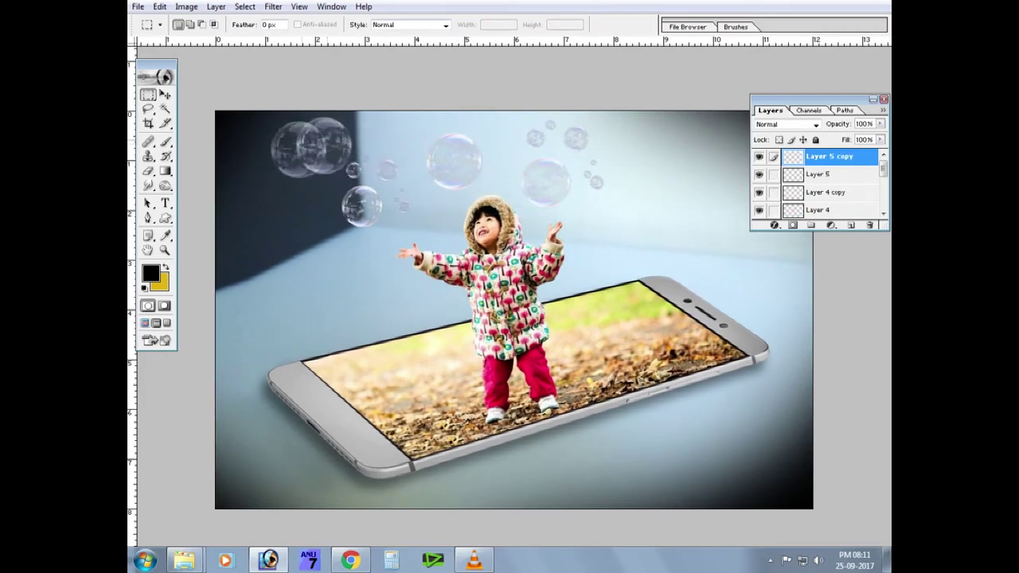
key("ctrl+t")
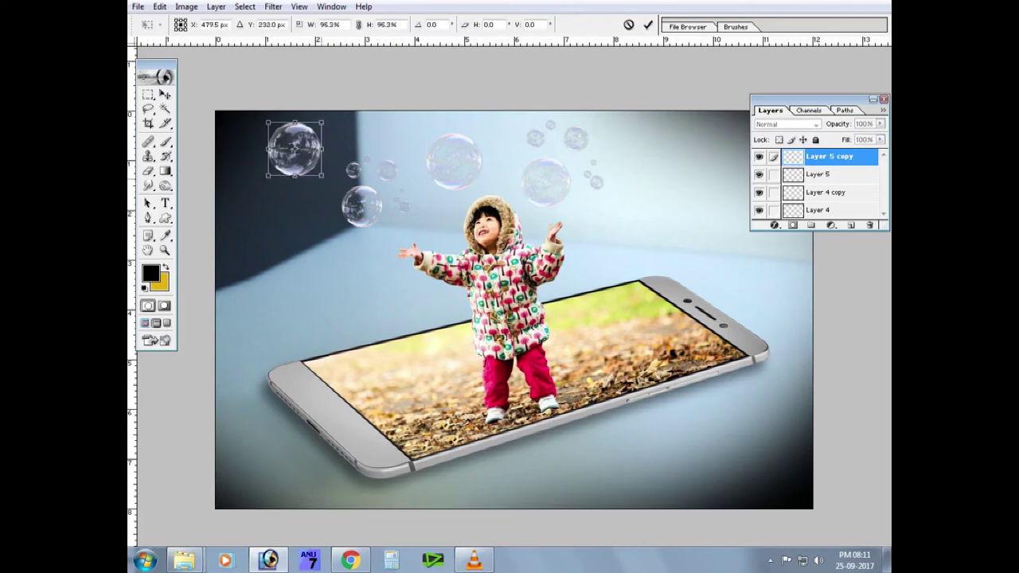
key("Return")
key("ctrl+j")
mouse_move(294, 150)
left_mouse_down()
mouse_move(320, 271)
mouse_move(332, 257)
mouse_move(617, 234)
mouse_move(450, 303)
left_mouse_up()
key("ctrl+t")
key("Return")
Add more bubble copies right of the girl and beside the child's arm.
key("ctrl+j")
key("ctrl+j")
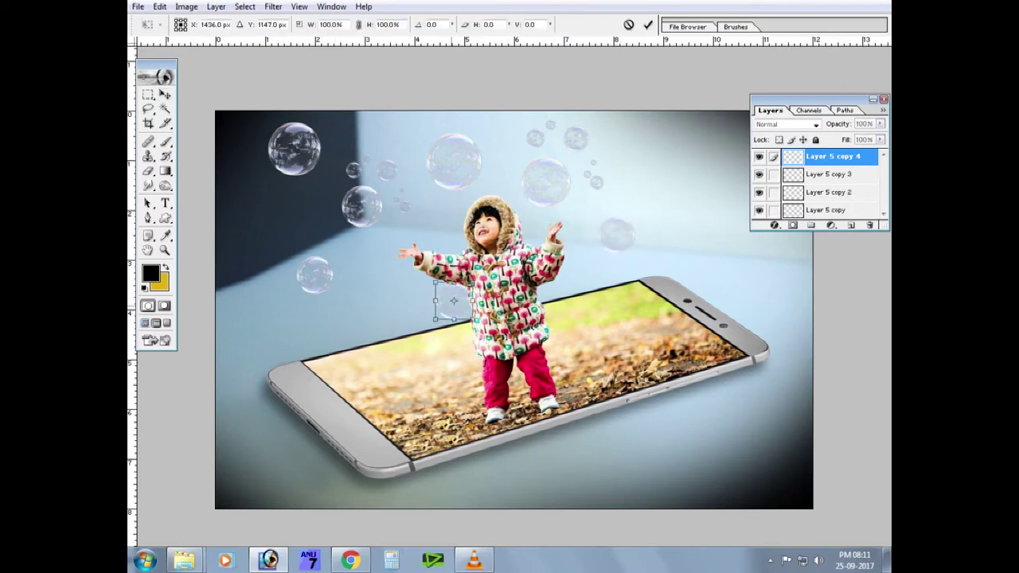
left_click_drag(451, 302, 456, 304)
key("ctrl+j")
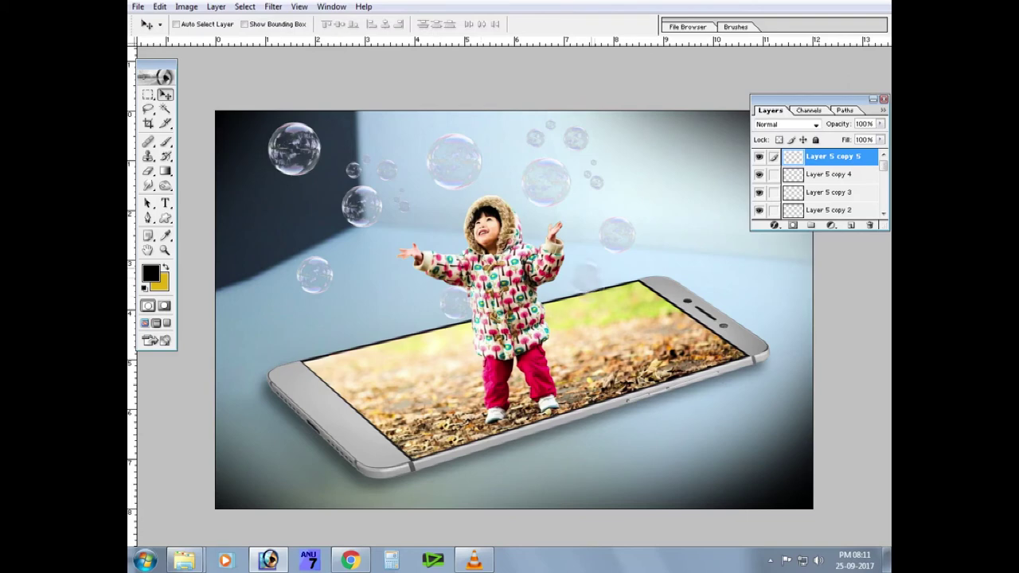
left_click_drag(589, 279, 530, 235)
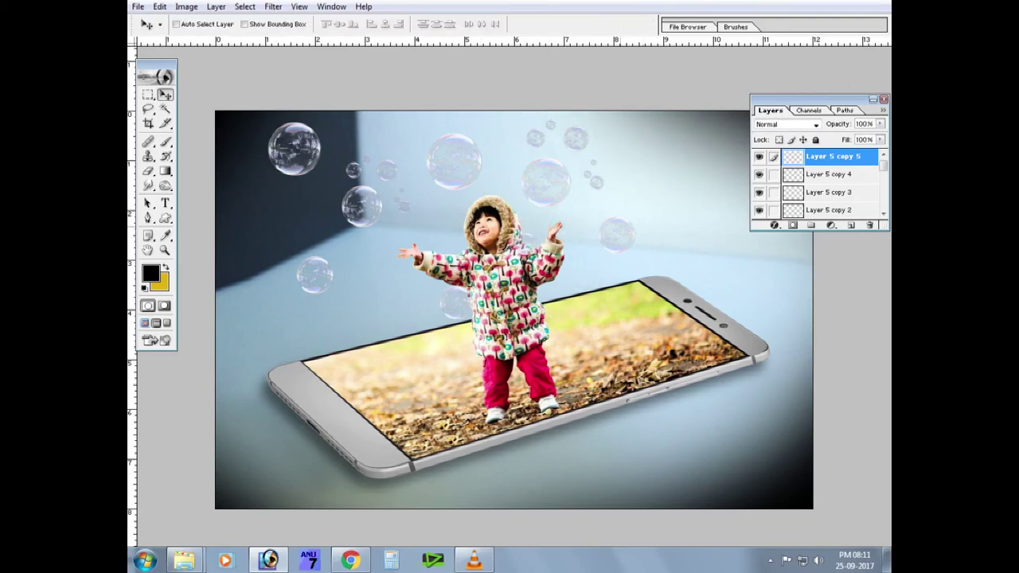
right_click(647, 237)
left_click(673, 242)
left_click_drag(586, 274, 540, 306)
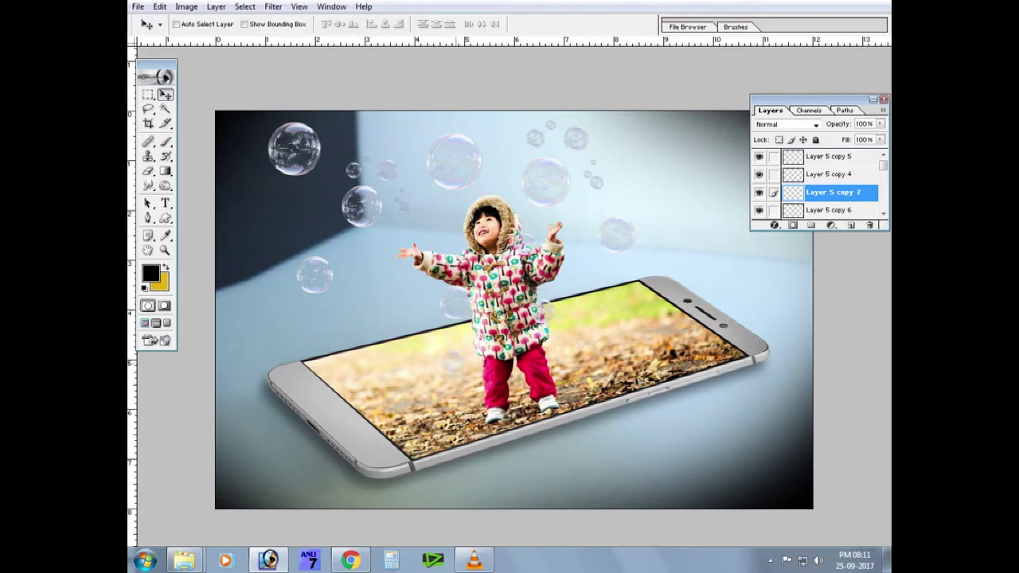
mouse_move(449, 358)
left_mouse_down()
mouse_move(625, 319)
mouse_move(666, 225)
mouse_move(662, 165)
left_mouse_up()
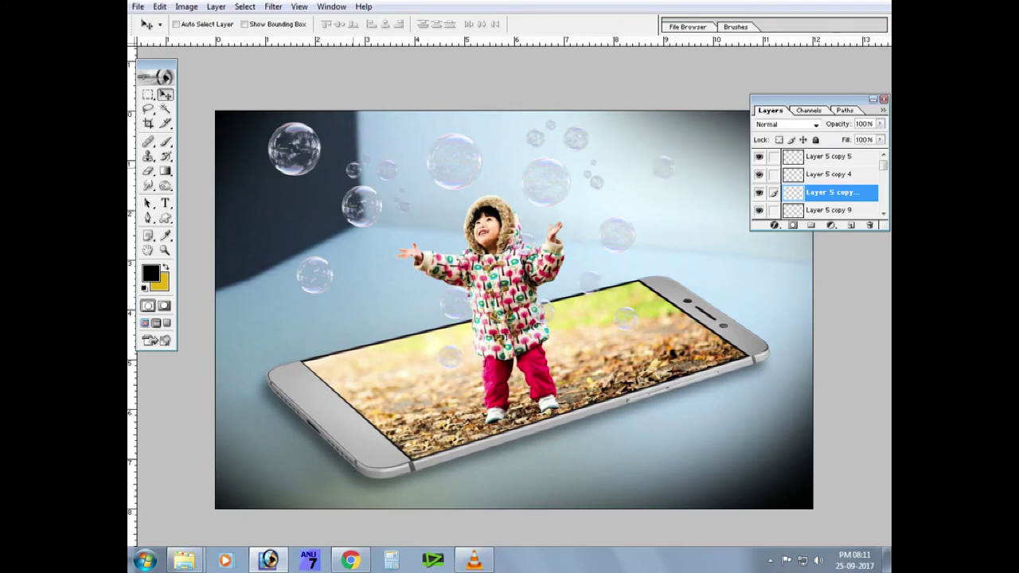
key("l")
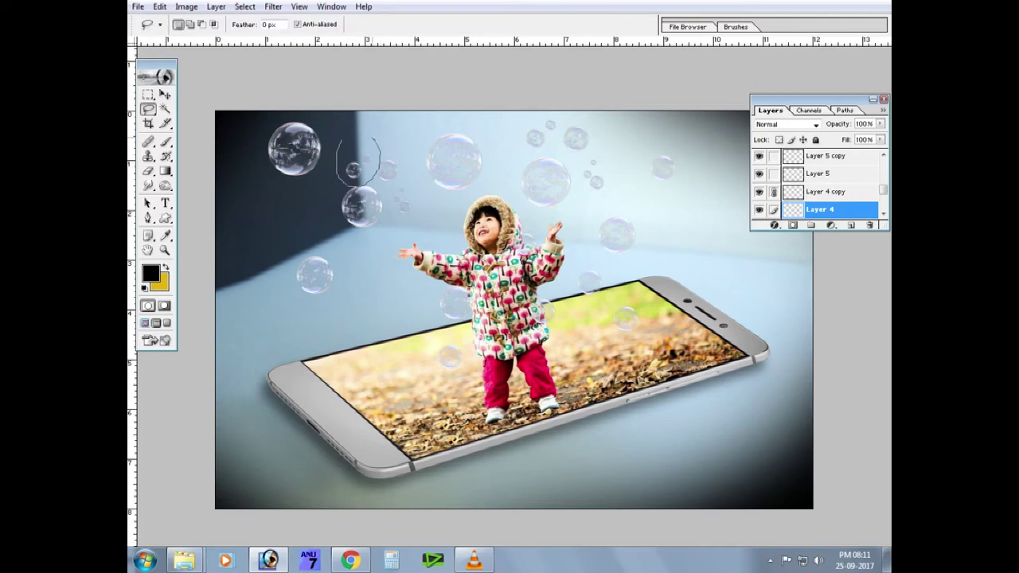
Copy the lassoed small bubble to its own layer, resize it, and place a duplicate at the upper left.
key("ctrl+j")
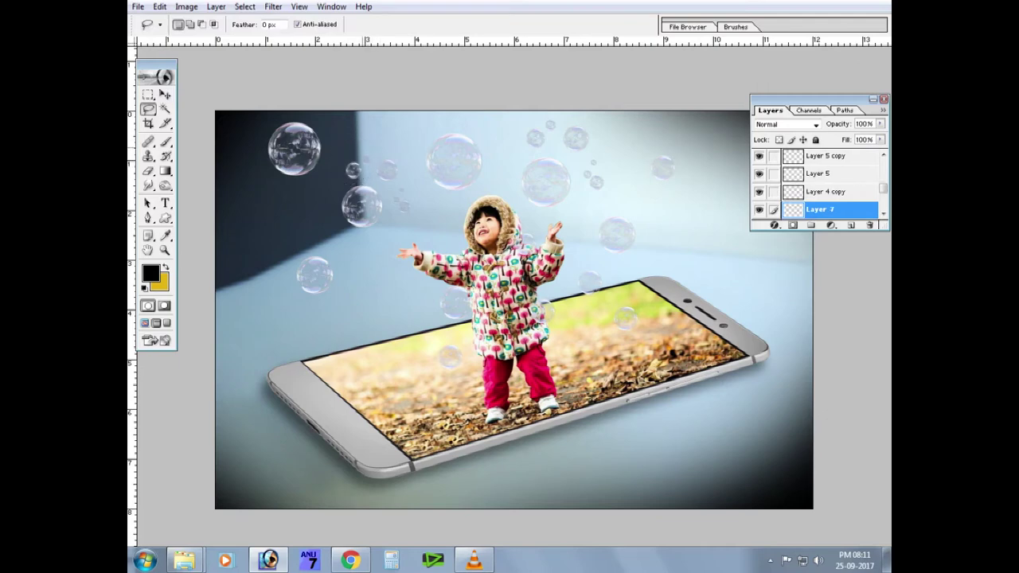
key("v")
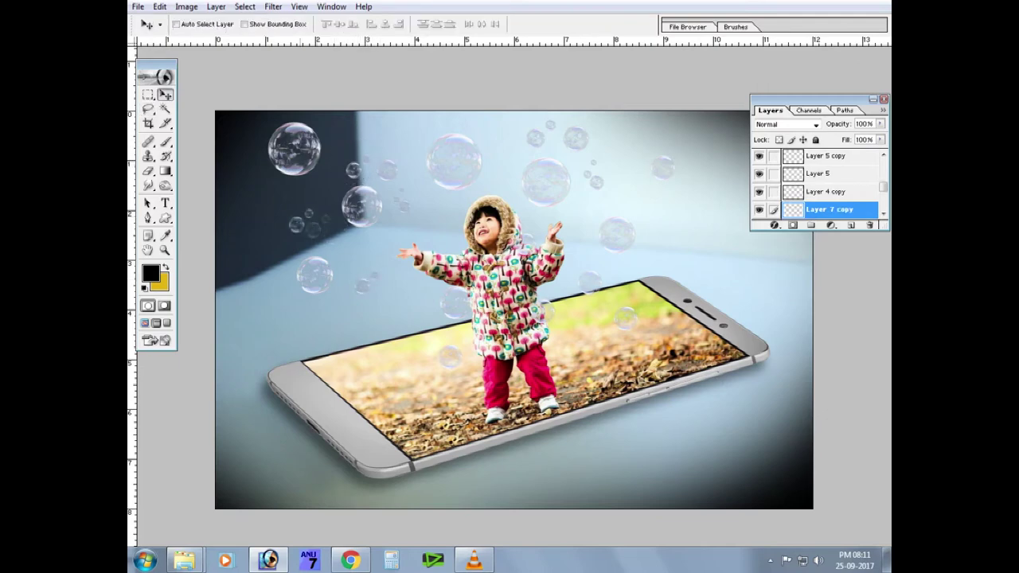
key("ctrl+t")
right_click(298, 217)
key("Escape")
key("Escape")
key("ctrl+t")
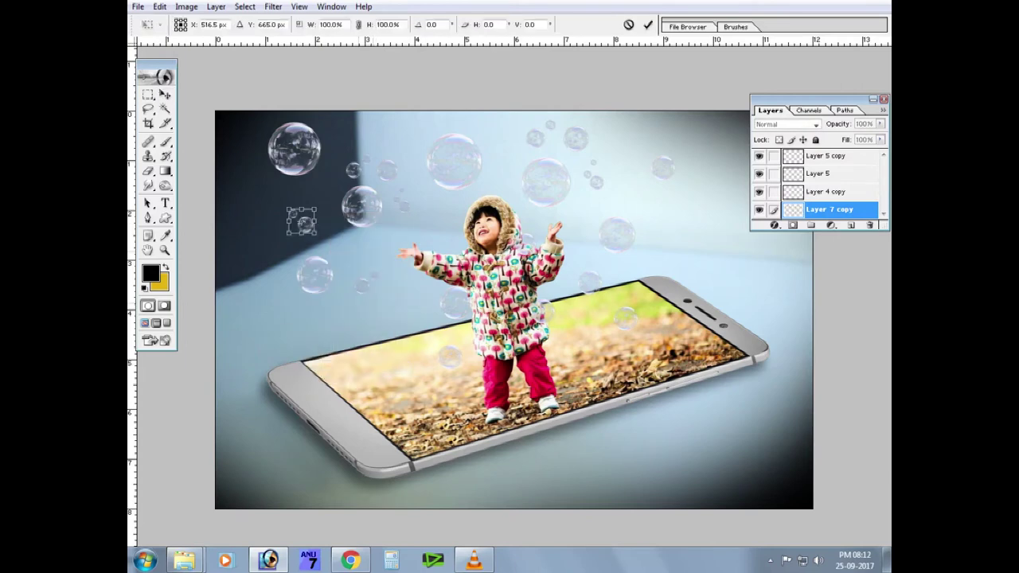
key("Return")
key("ctrl+j")
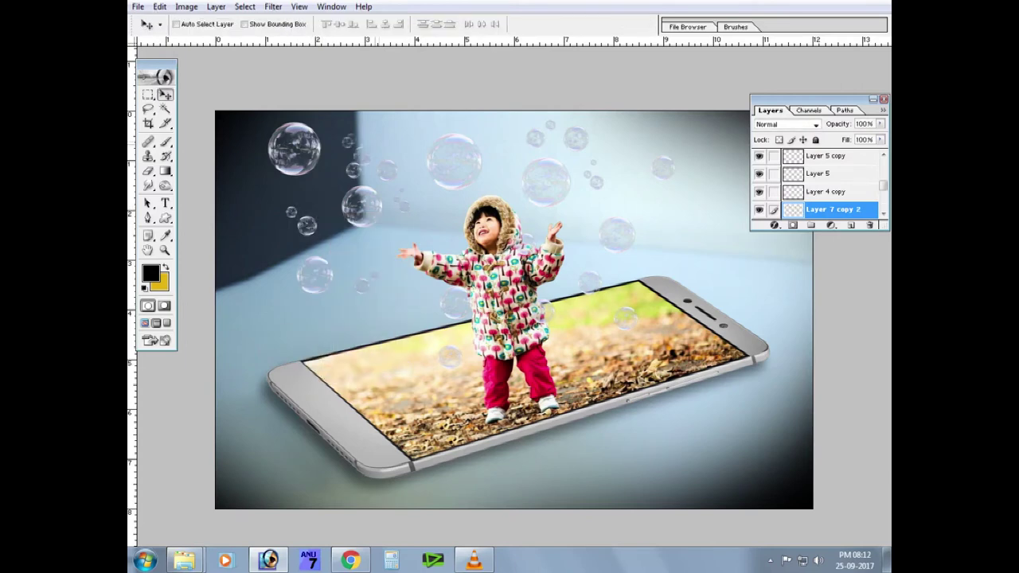
left_click_drag(550, 154, 496, 131)
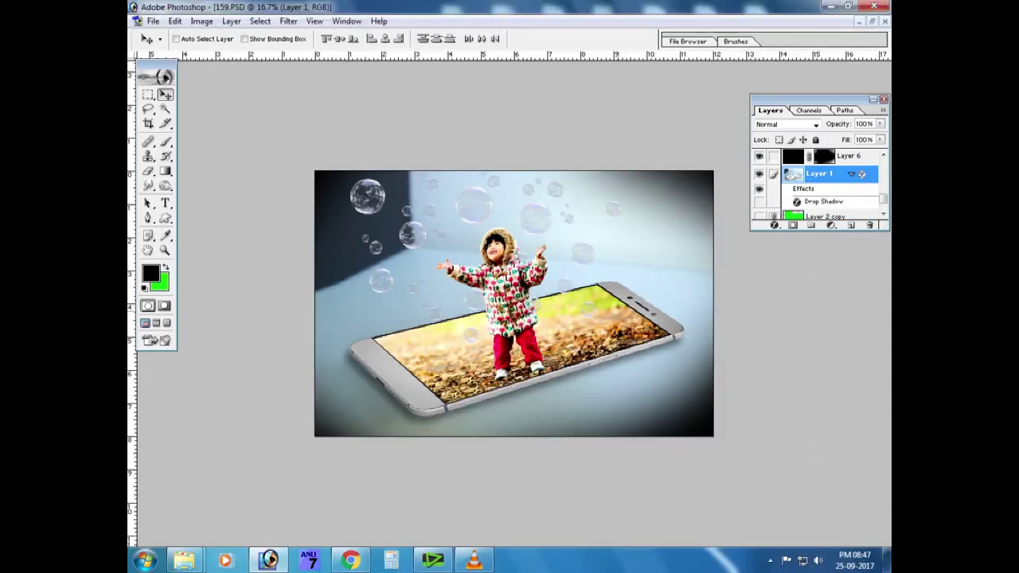
key("m")
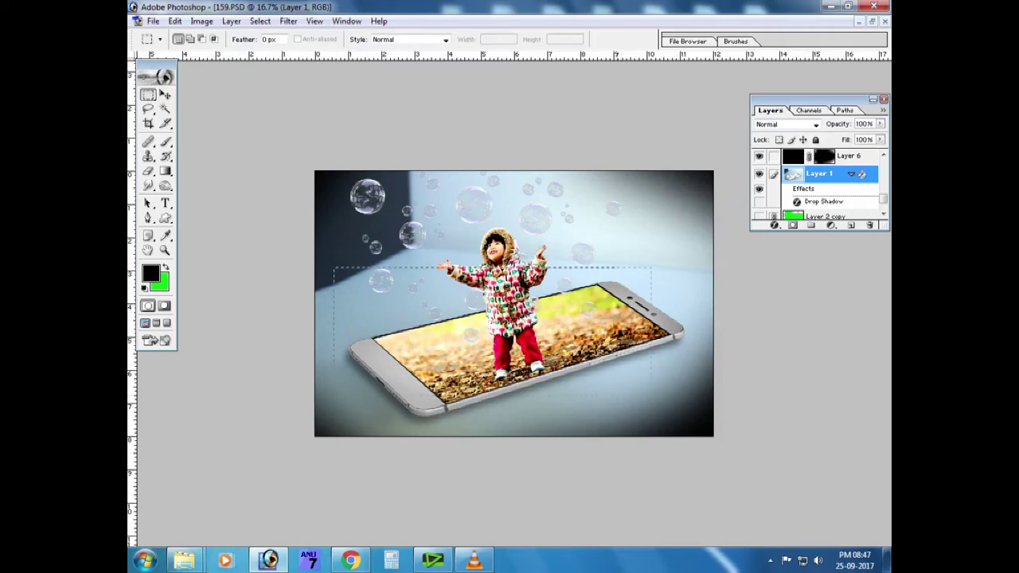
Fill a rectangle over the phone with green on new Layer 8, placed below Layer 1.
left_click_drag(652, 368, 700, 418)
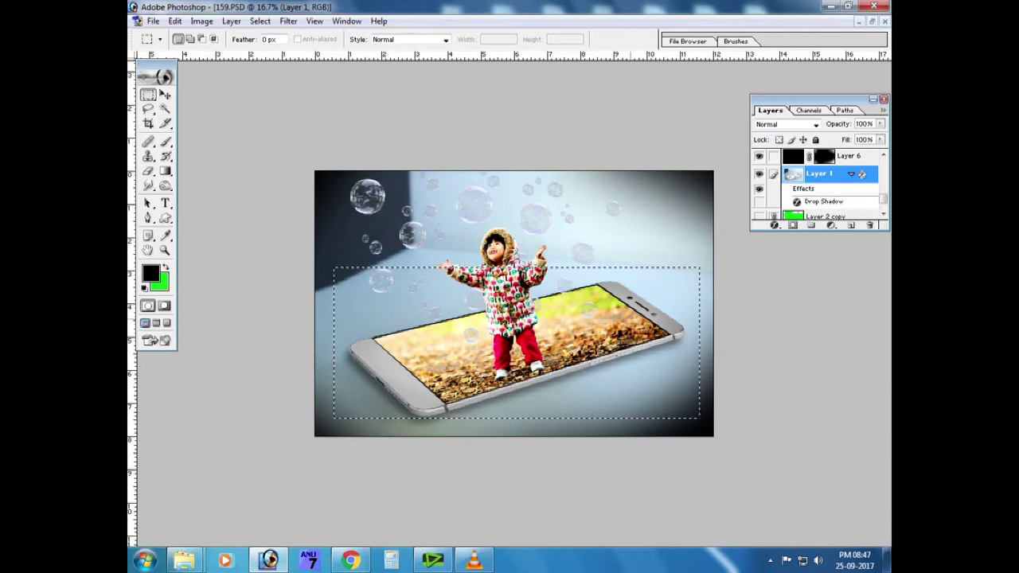
key("ctrl+shift+n")
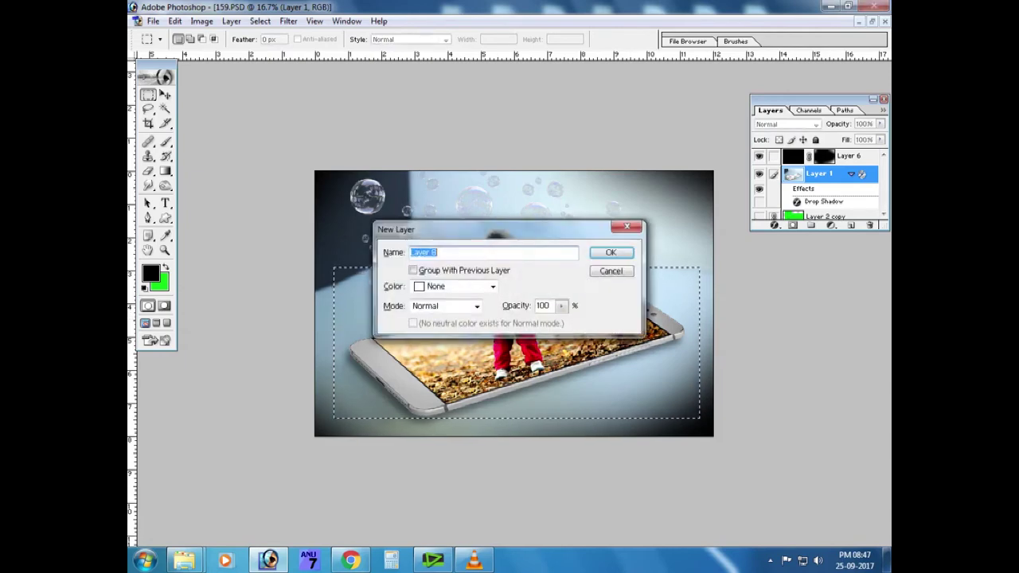
key("Return")
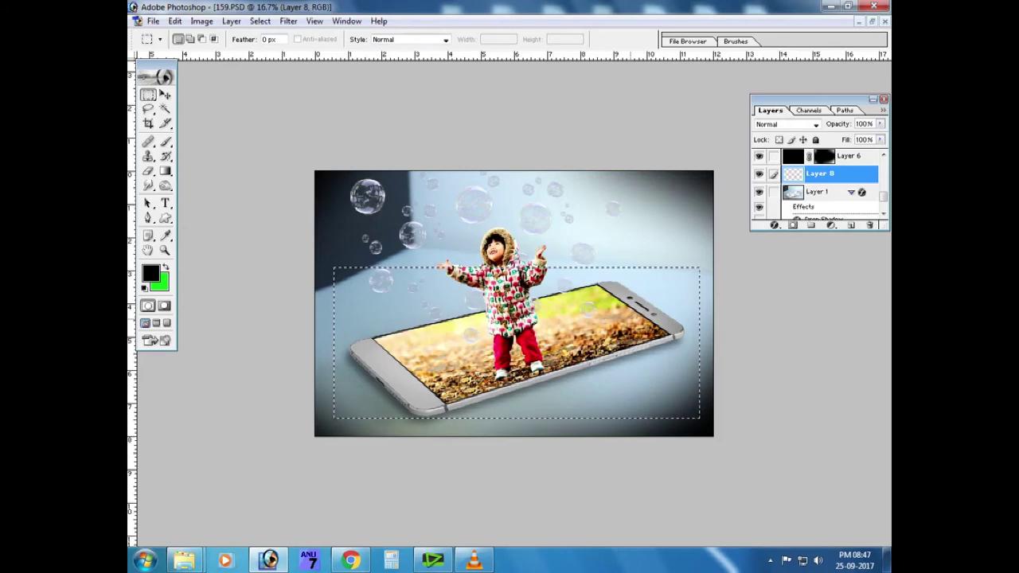
key("ctrl+BackSpace")
key("ctrl+d")
key("ctrl+bracketleft")
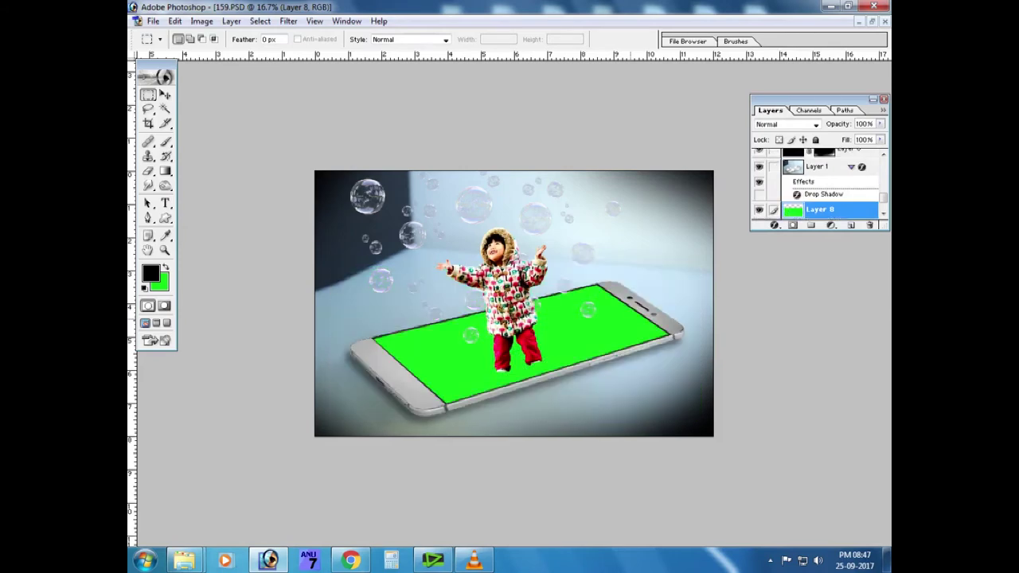
Set the green layer's blending to Soft Light at 50% opacity.
left_click(786, 125)
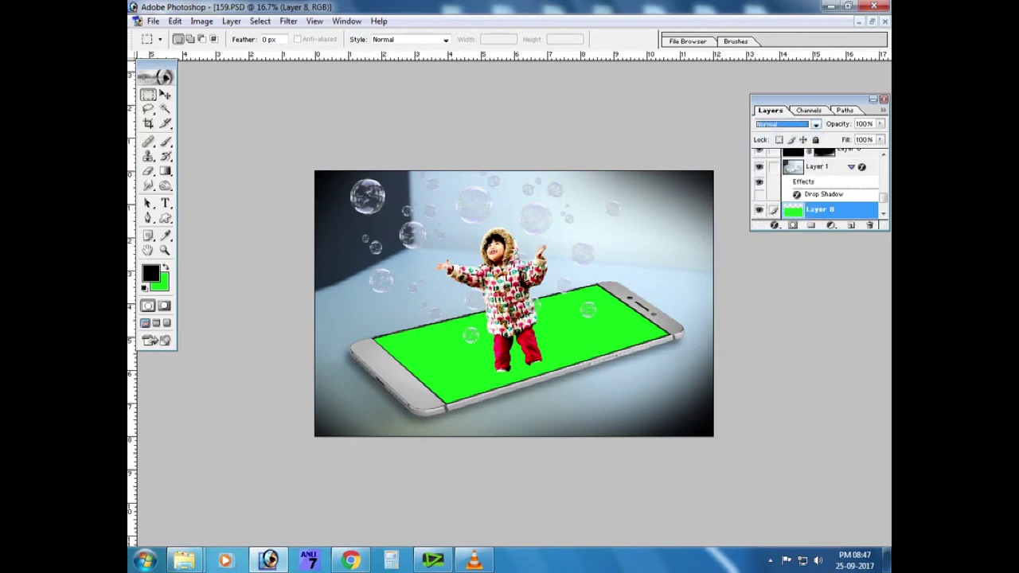
key("Down")
key("Down")
key("Down")
key("Down")
key("Down")
key("Down")
key("Down")
key("Down")
key("Down")
key("Down")
key("Up")
key("Up")
key("Down")
key("Up")
key("Down")
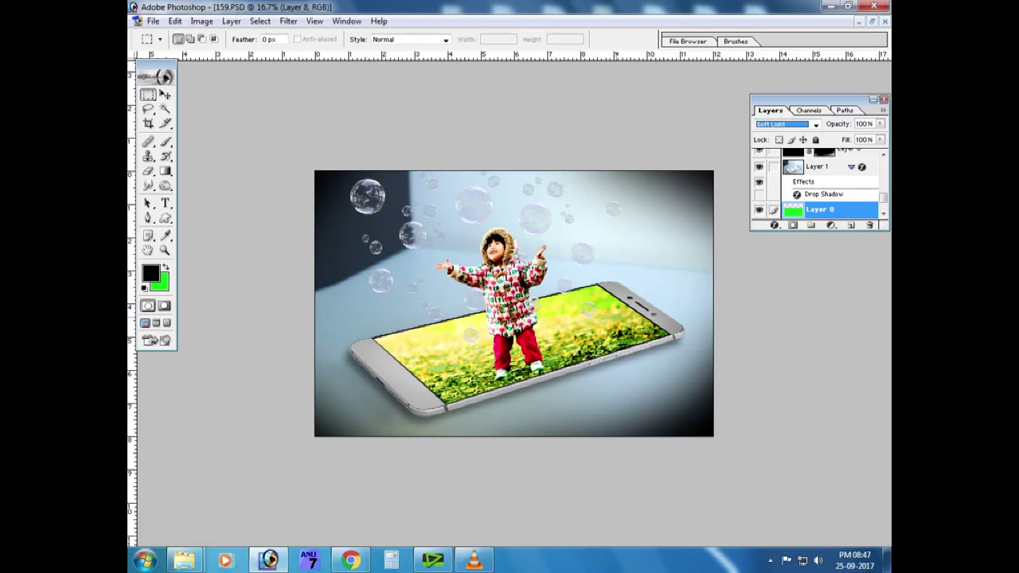
key("Return")
key("v")
type("50")
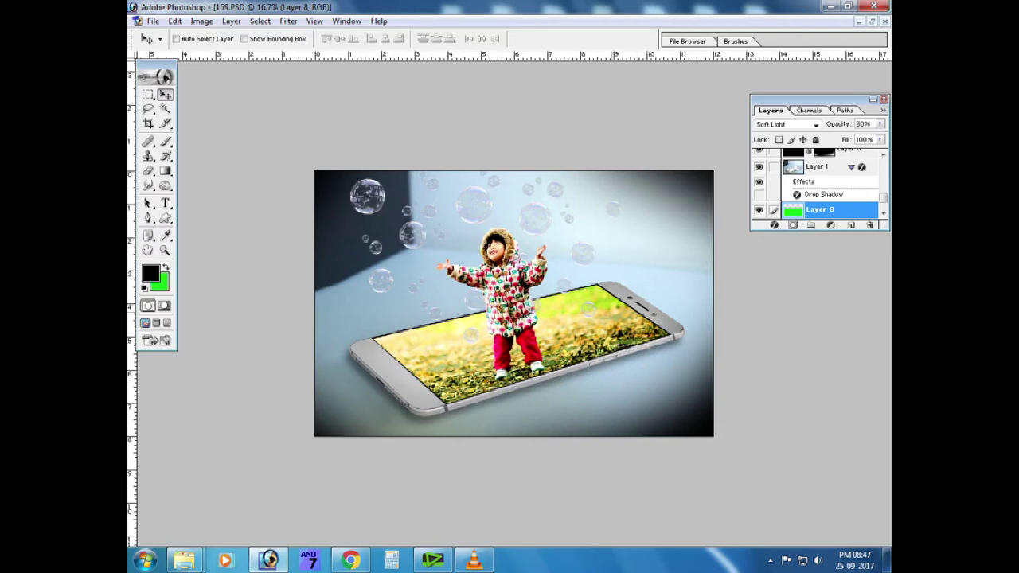
left_click(669, 305)
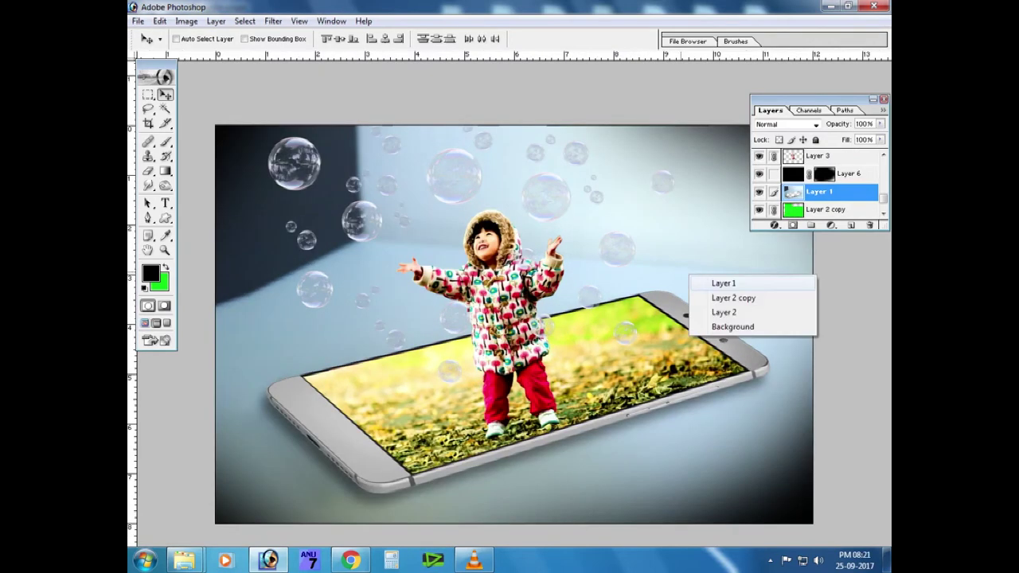
Add a black drop shadow to Layer 1: distance 0, spread 6, size 57, opacity 43%.
left_click(719, 289)
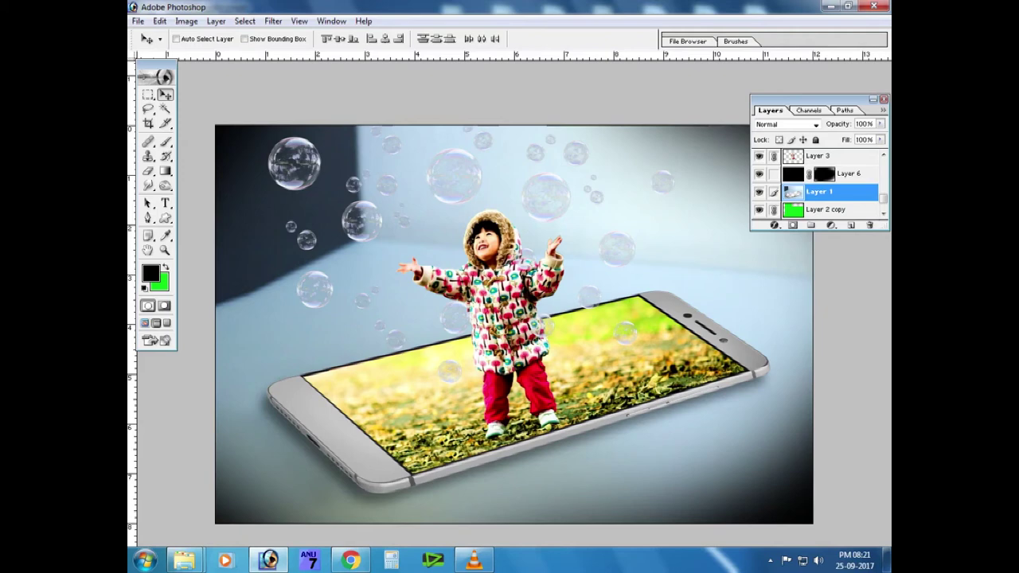
left_click(774, 225)
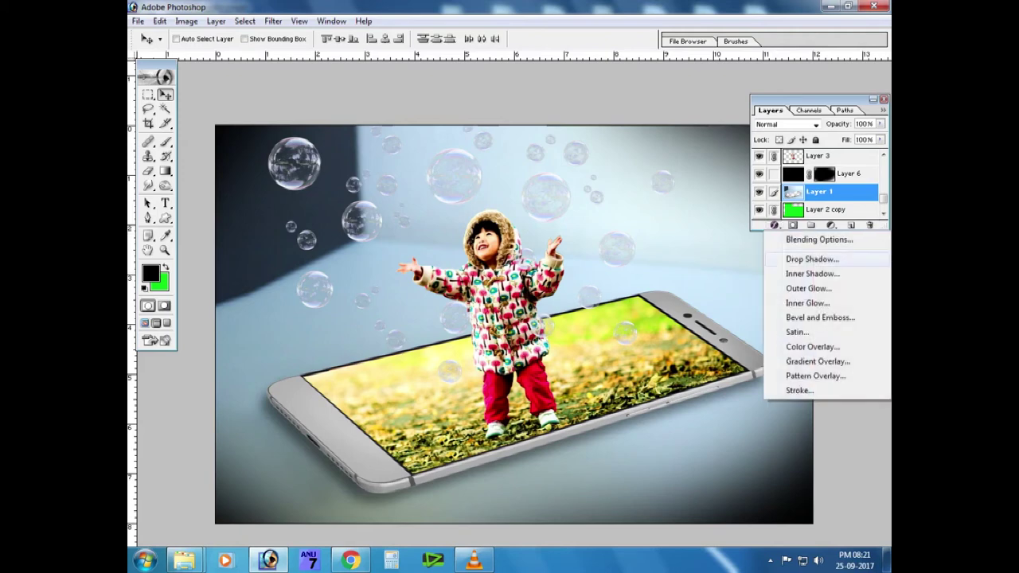
left_click(812, 259)
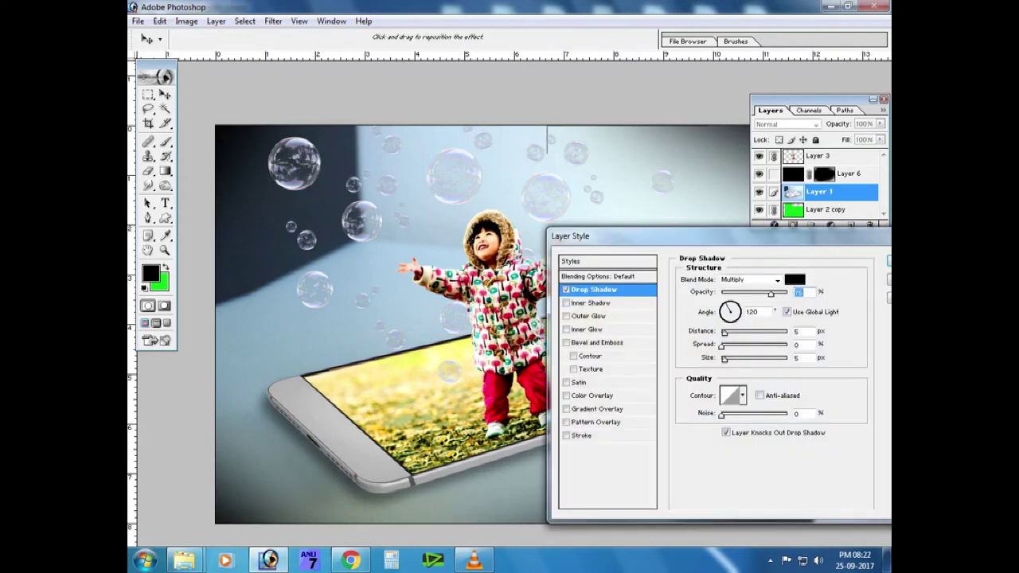
mouse_move(724, 333)
left_mouse_down()
mouse_move(733, 359)
mouse_move(727, 346)
left_mouse_up()
type("11")
left_click(795, 280)
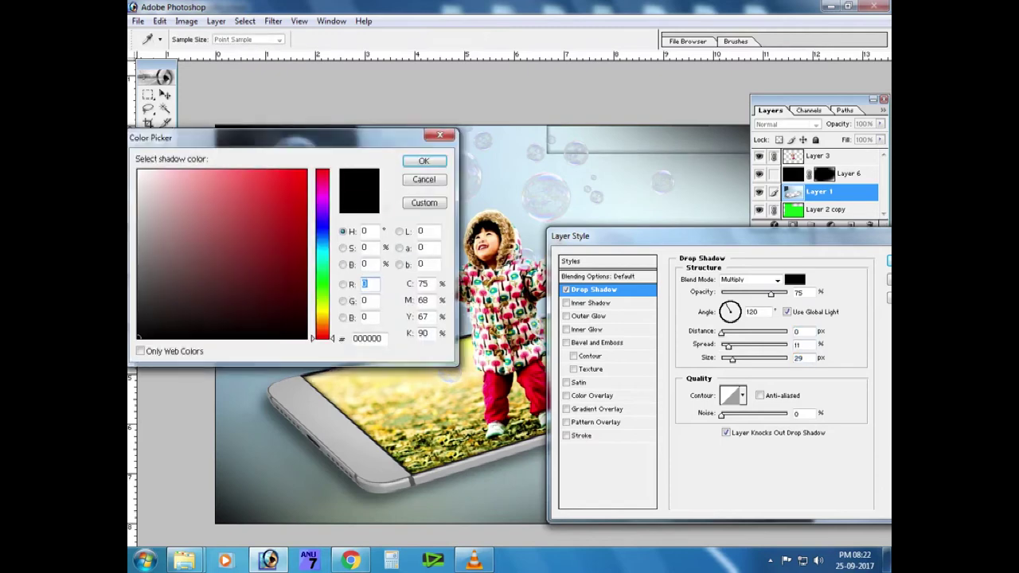
left_click(421, 162)
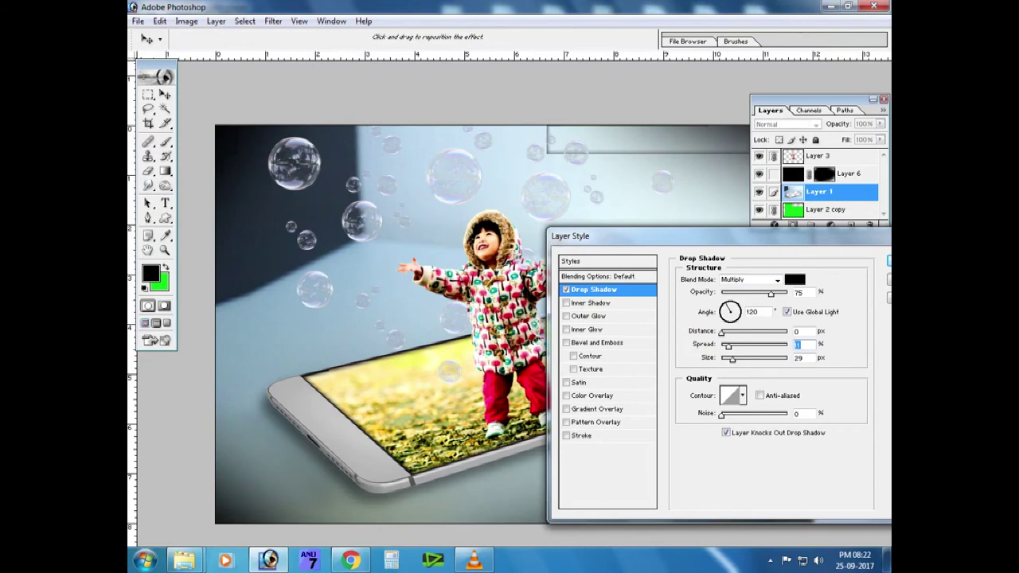
left_click_drag(733, 360, 726, 346)
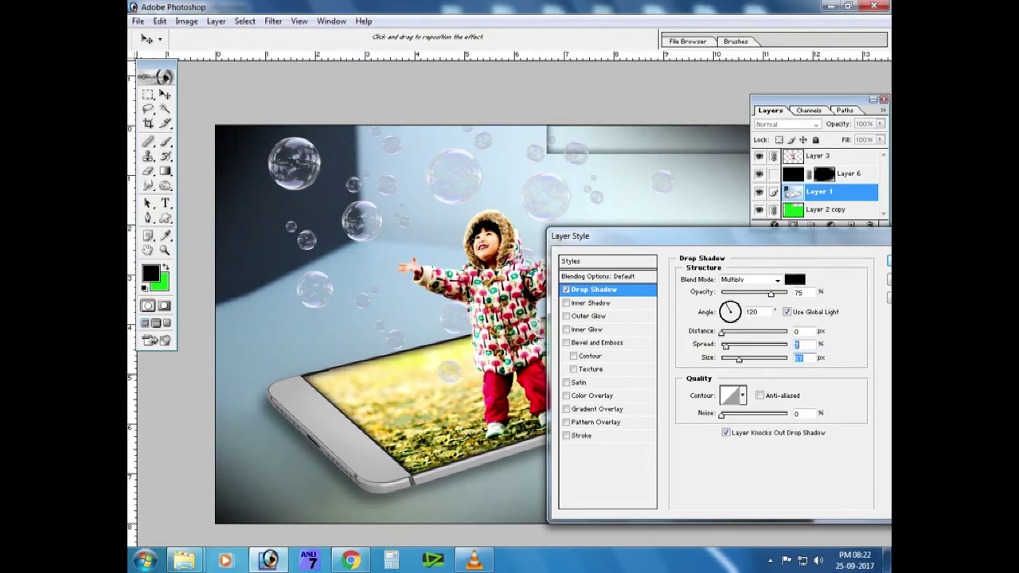
left_click_drag(771, 293, 751, 294)
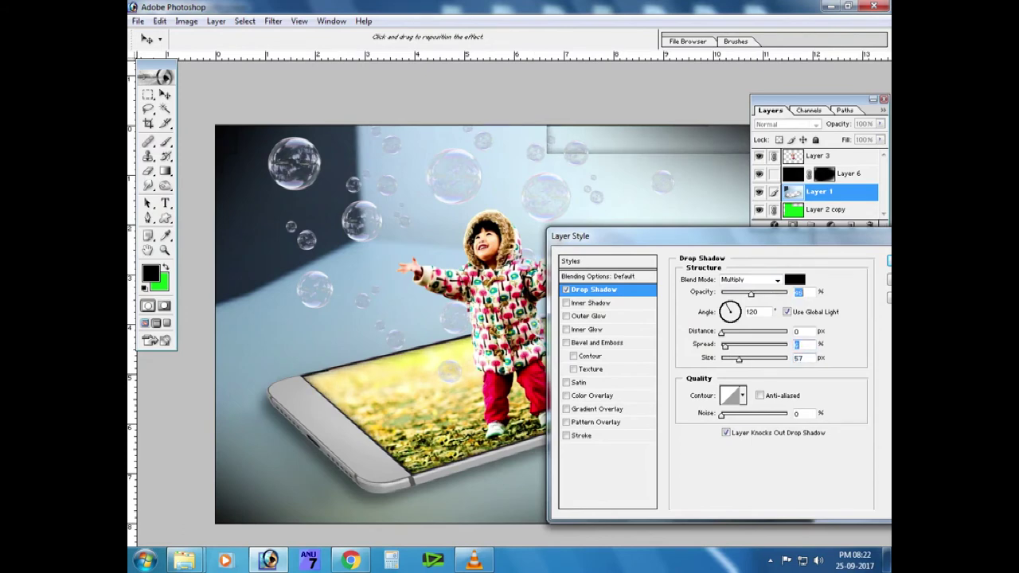
key("Return")
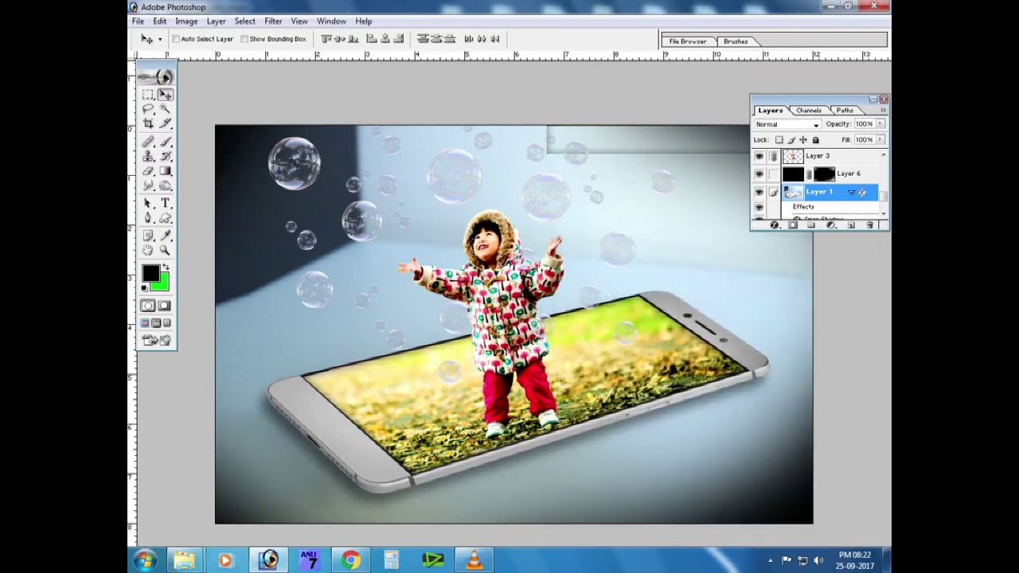
Reopen the drop shadow and try other blend modes such as Linear Burn.
scroll(821, 187, "down", 2)
double_click(824, 183)
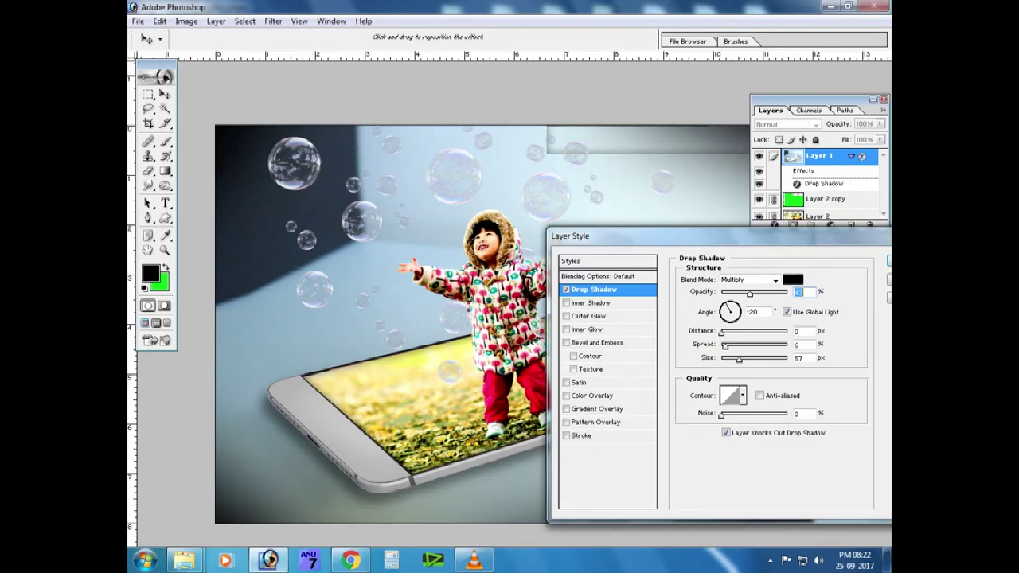
key("shift+Tab")
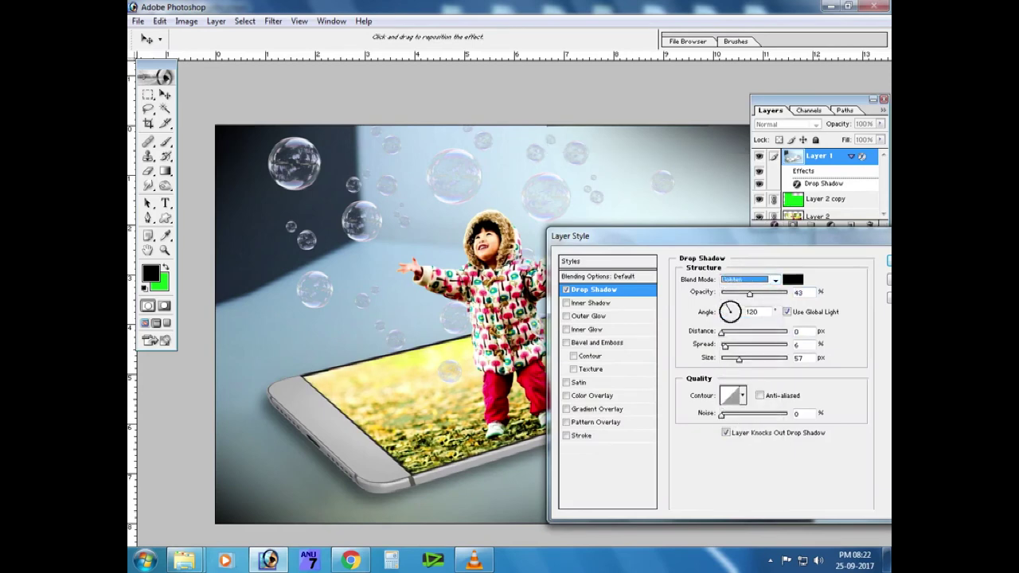
key("Down")
key("Down")
key("Down")
key("Down")
key("Down")
key("Down")
key("Down")
key("Down")
key("Down")
key("Down")
key("Down")
key("Down")
key("Down")
key("Down")
key("Down")
key("Down")
key("Down")
key("Down")
left_click(775, 279)
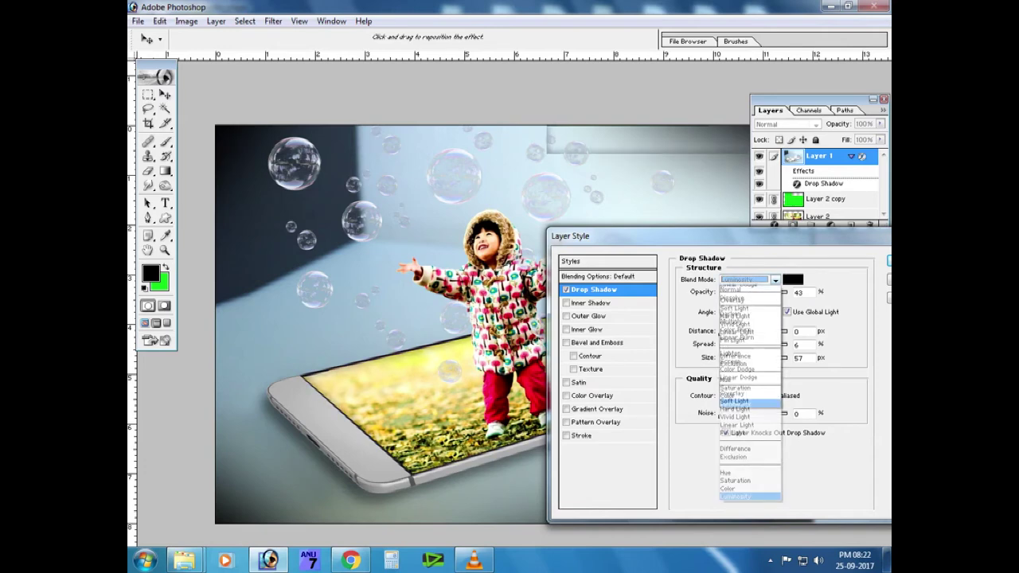
Try Multiply and Color Burn blending for the drop shadow and adjust its opacity, size and spread.
left_click(731, 320)
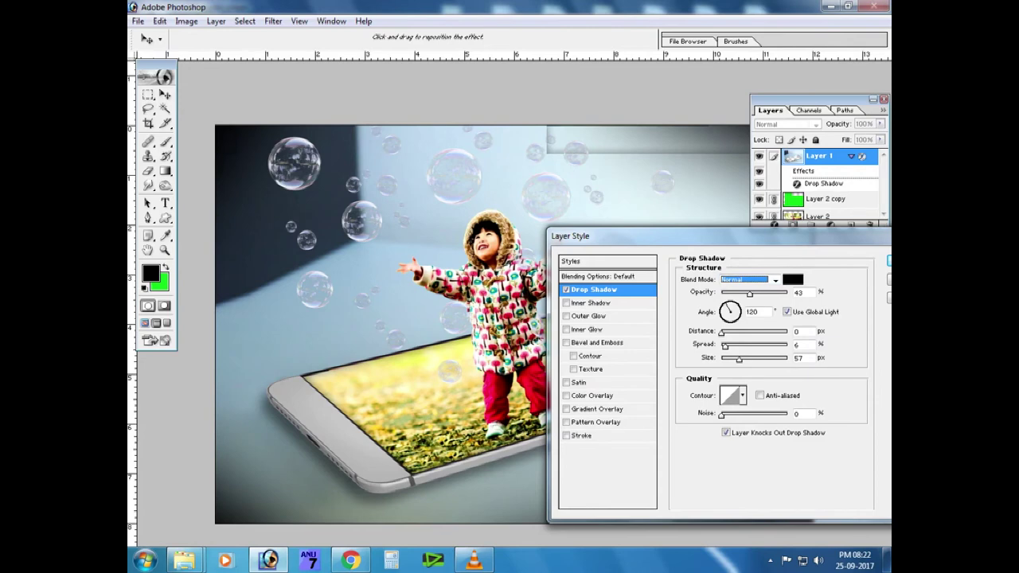
key("Down")
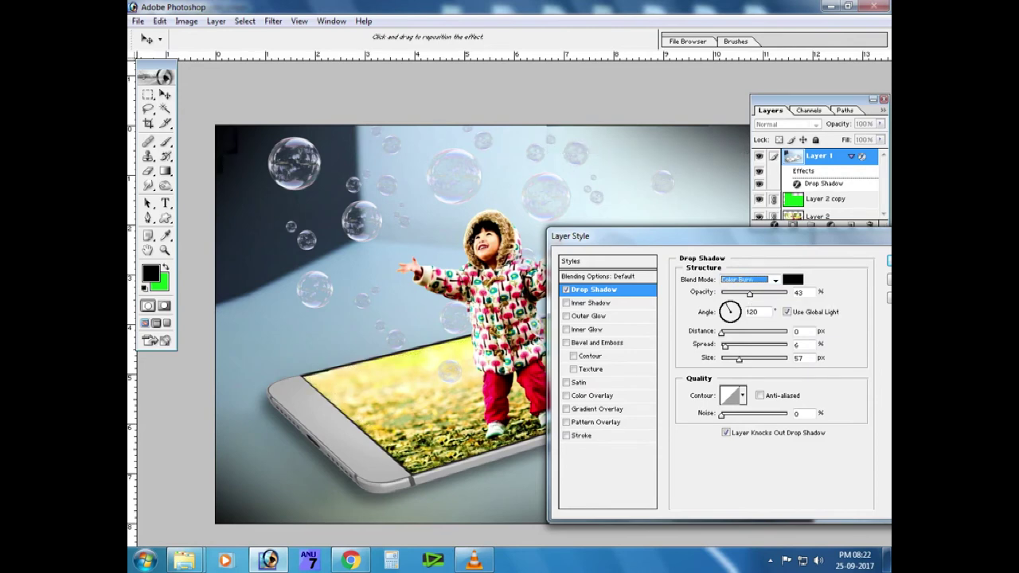
key("Tab")
key("shift+Up")
key("shift+Up")
key("shift+Up")
key("Tab")
key("Tab")
key("Tab")
key("shift+Up")
key("shift+Up")
key("shift+Up")
key("shift+Up")
key("shift+Tab")
key("shift+Up")
key("shift+Up")
key("shift+Up")
key("shift+Down")
key("shift+Down")
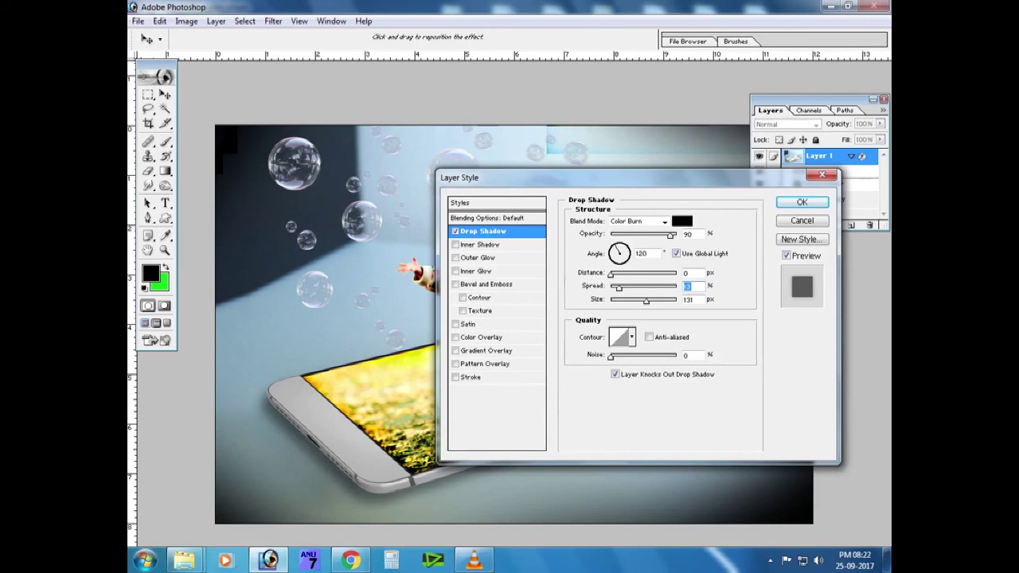
Return the drop shadow to Multiply, set size 100 and apply it.
left_click(664, 222)
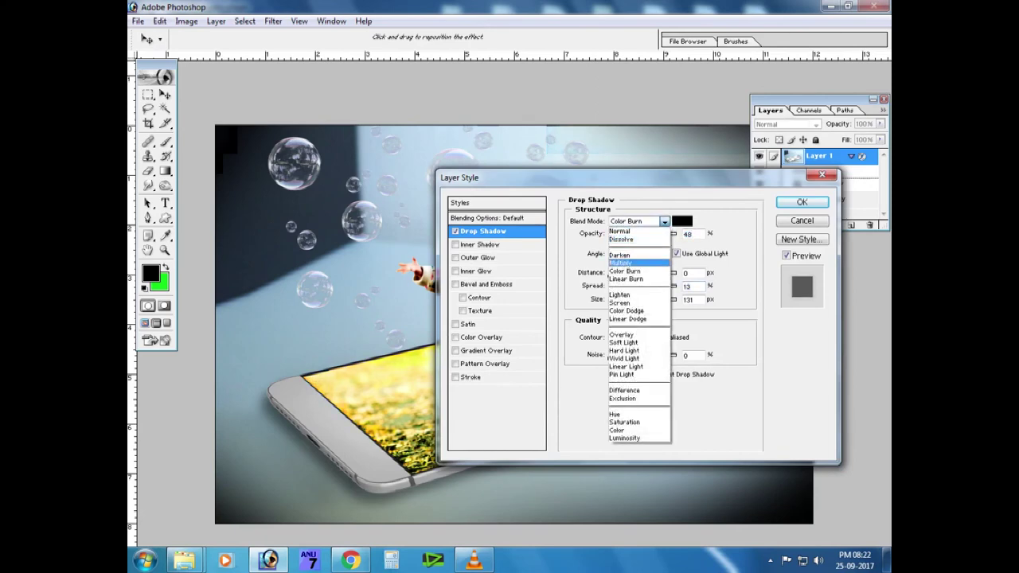
left_click(620, 263)
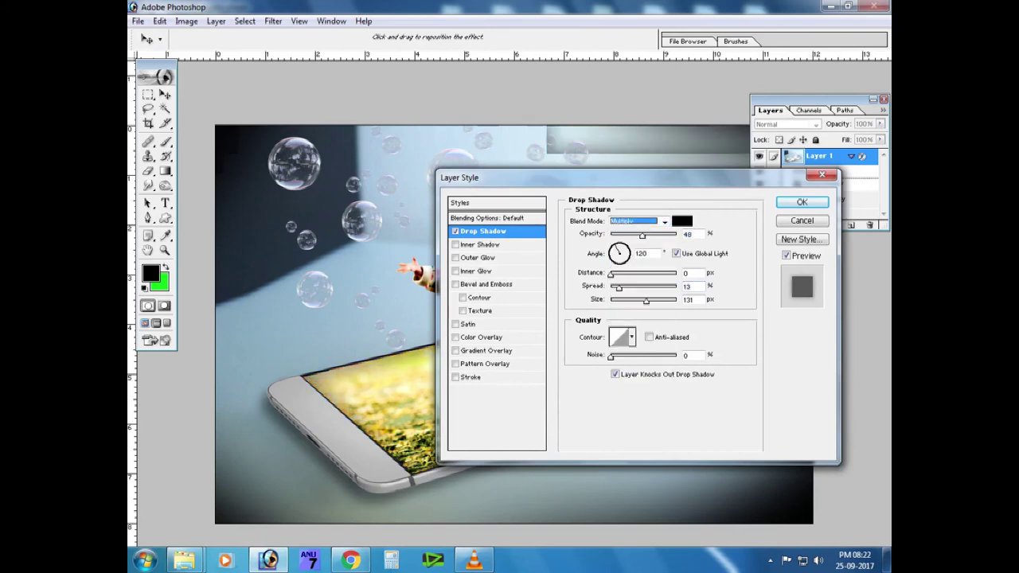
key("Tab")
key("Tab")
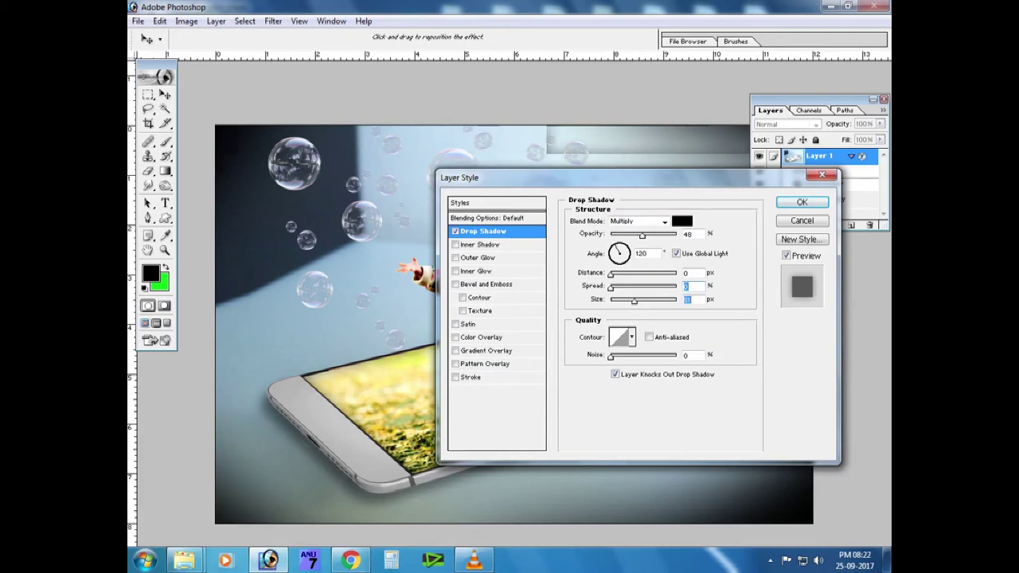
type("100")
key("Up")
key("Up")
key("Up")
key("Up")
key("Up")
key("Up")
key("Down")
key("Down")
key("Down")
key("Return")
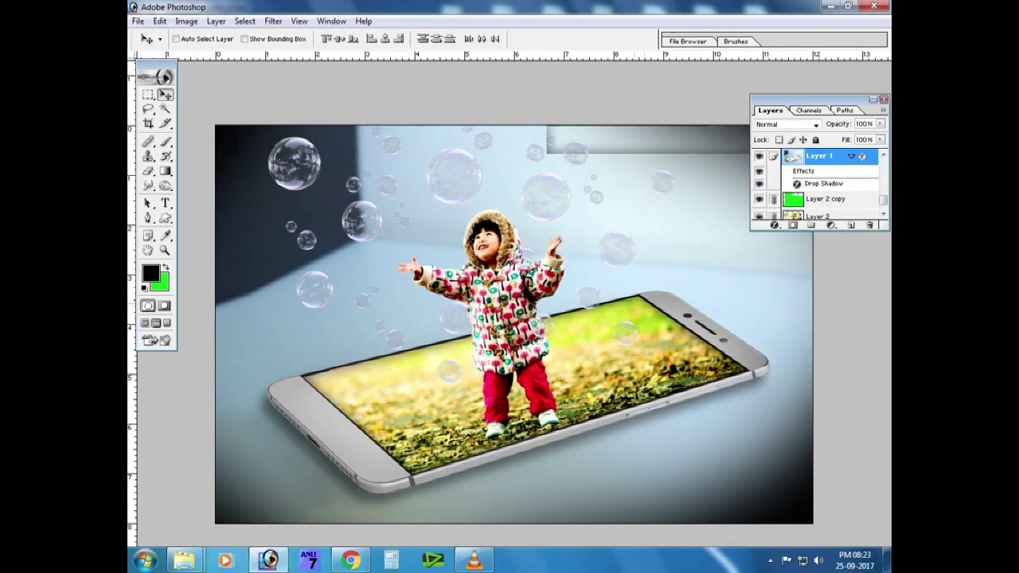
Select the top-right image strip and test stretching it upward, cancelling on the wrong layer.
key("m")
key("ctrl+minus")
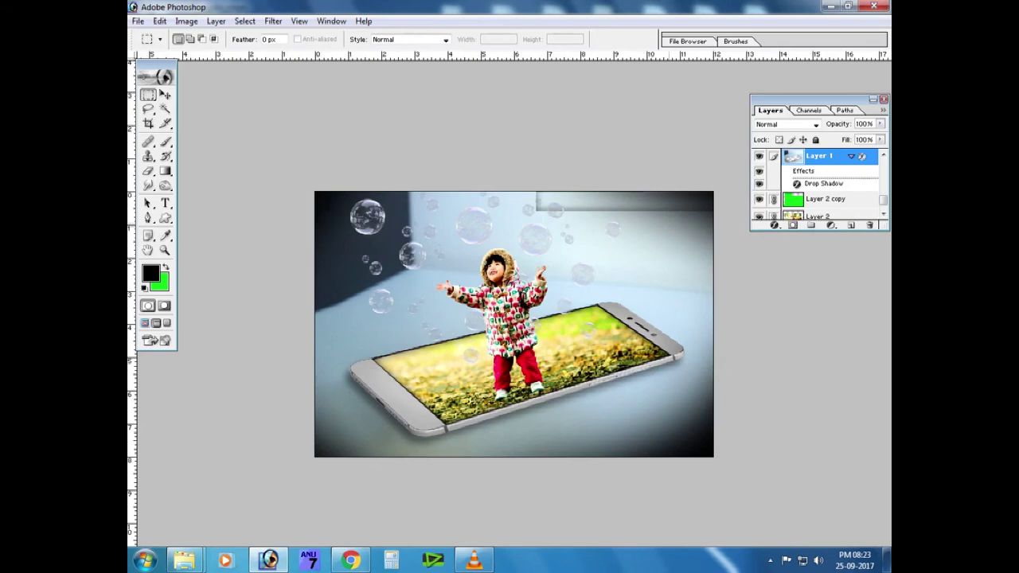
left_click_drag(518, 192, 714, 239)
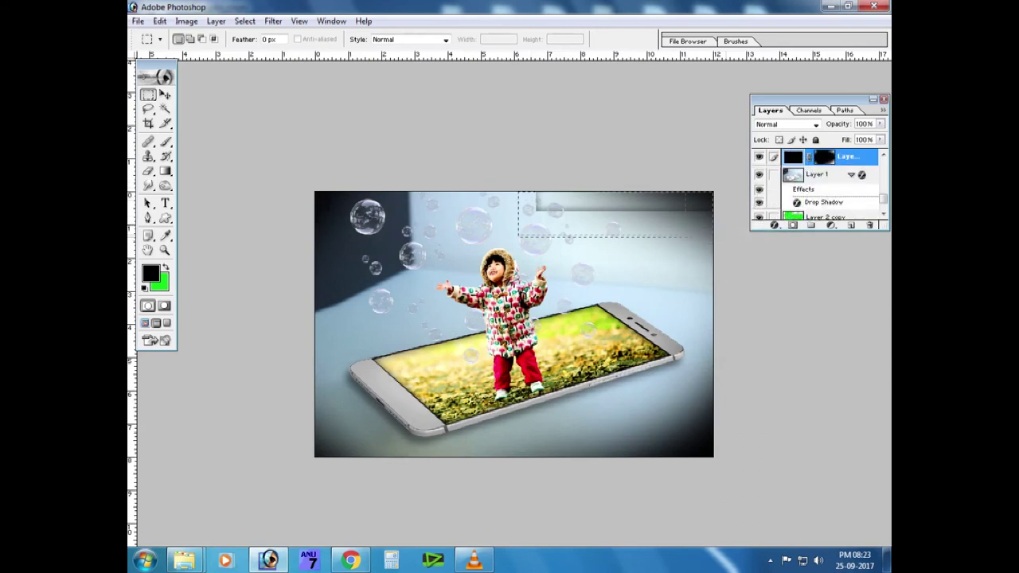
key("ctrl+t")
left_click_drag(615, 192, 615, 116)
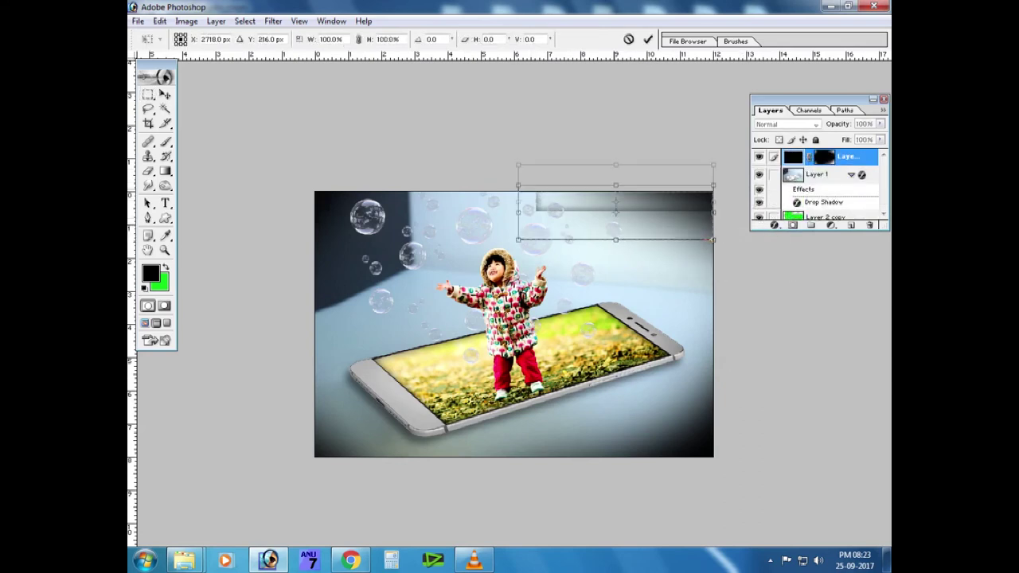
key("Escape")
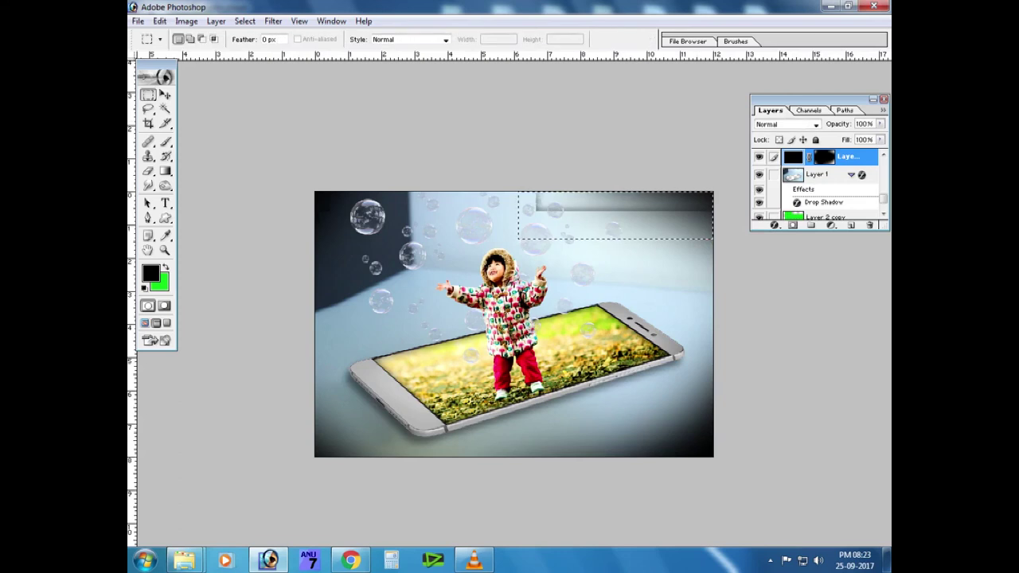
Stretch the strip on Layer 1 upward over the top grey band and commit it.
left_click(819, 174)
key("ctrl+t")
left_click_drag(616, 192, 615, 122)
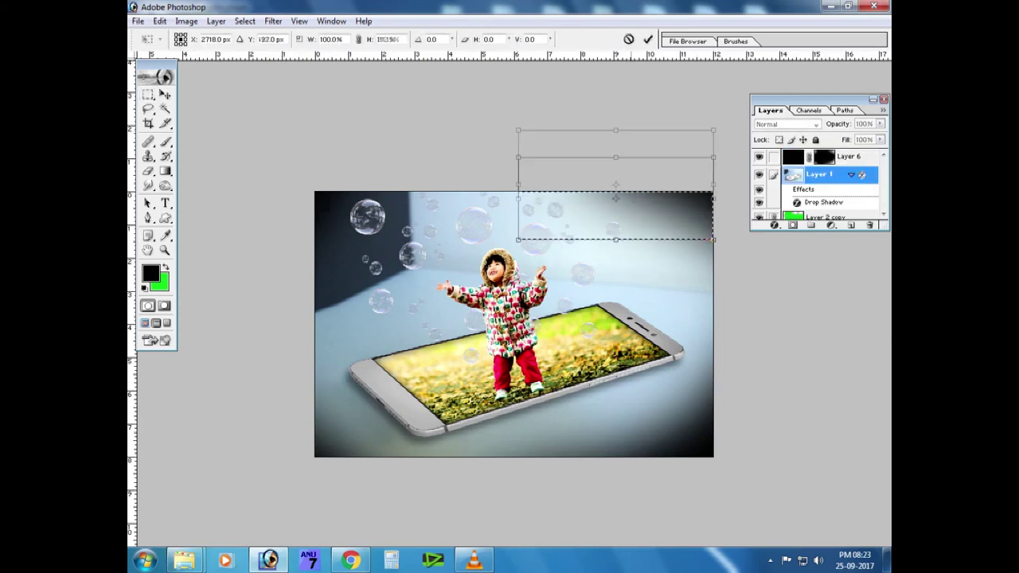
key("Return")
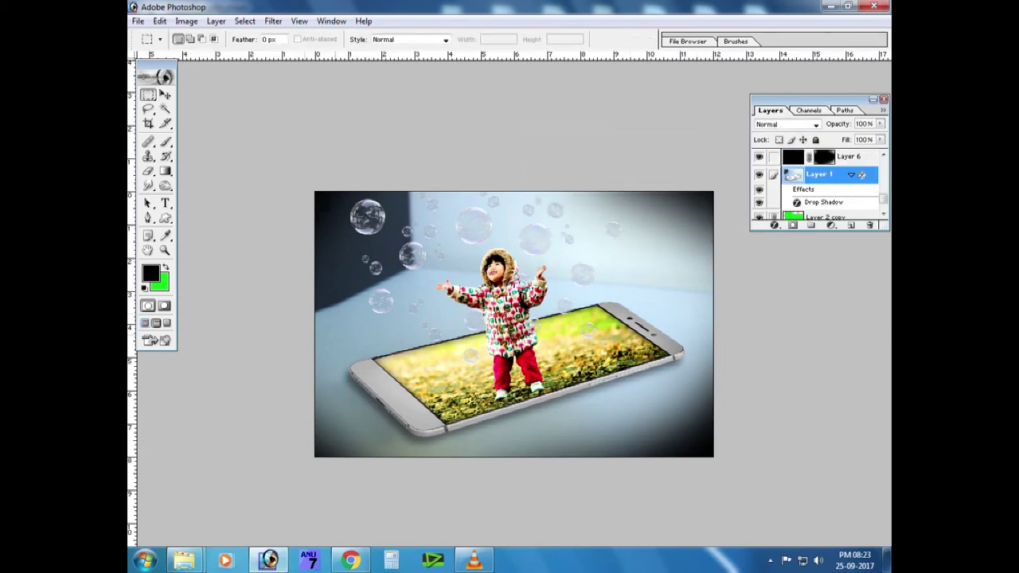
key("ctrl+j")
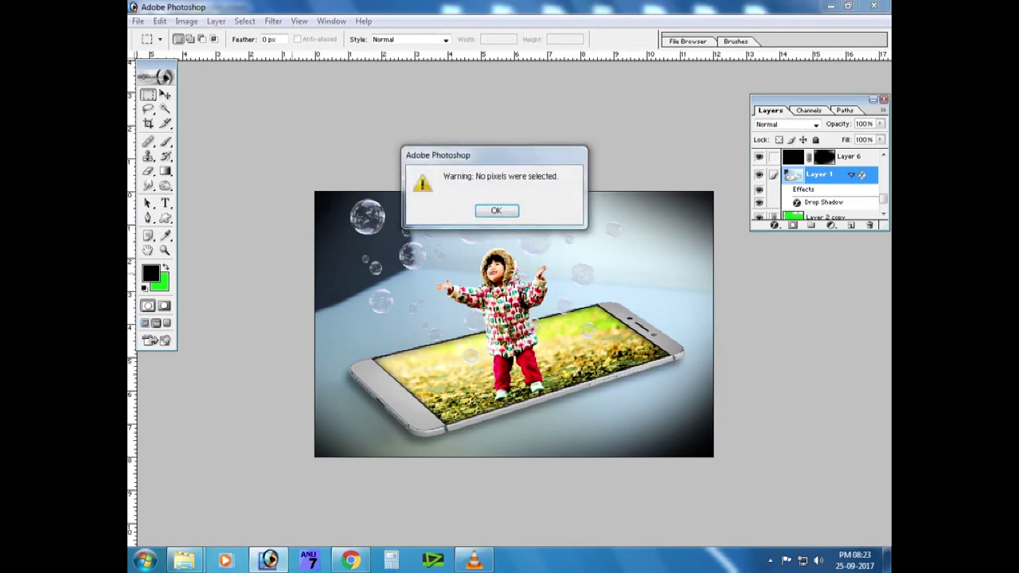
key("Return")
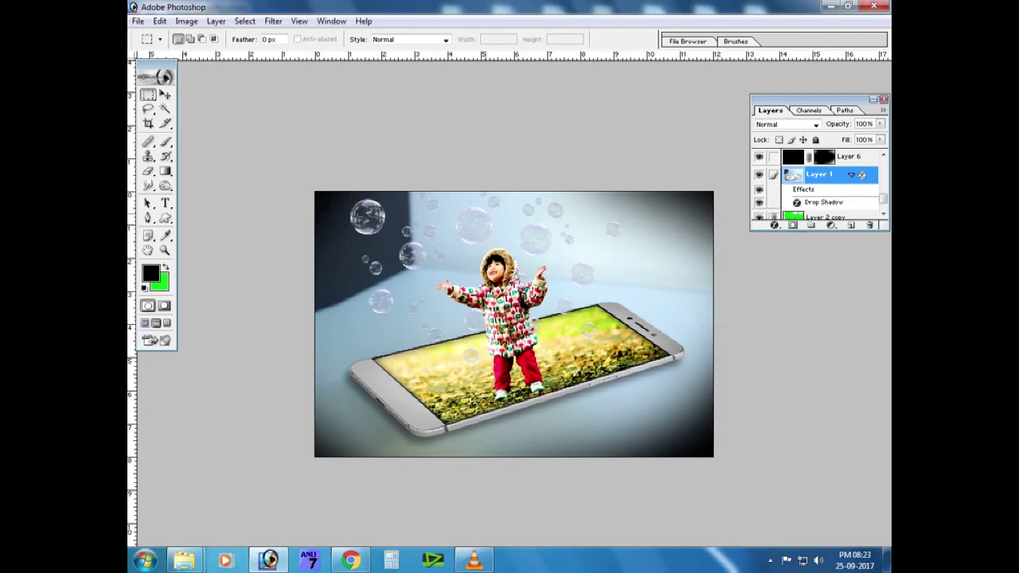
key("v")
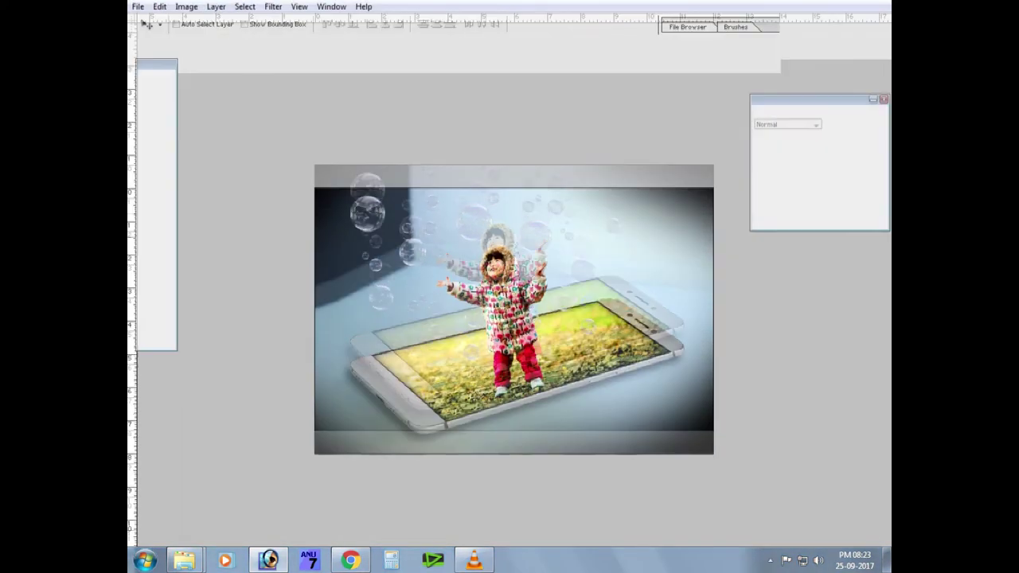
Copy the composite to a new layer and apply High Pass with radius 5.0.
key("ctrl+j")
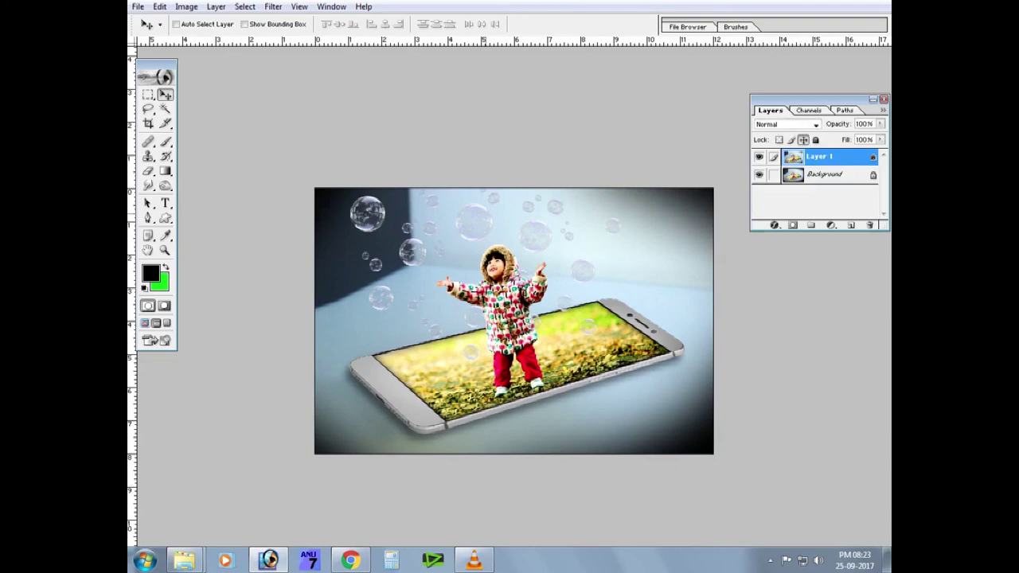
left_click(273, 6)
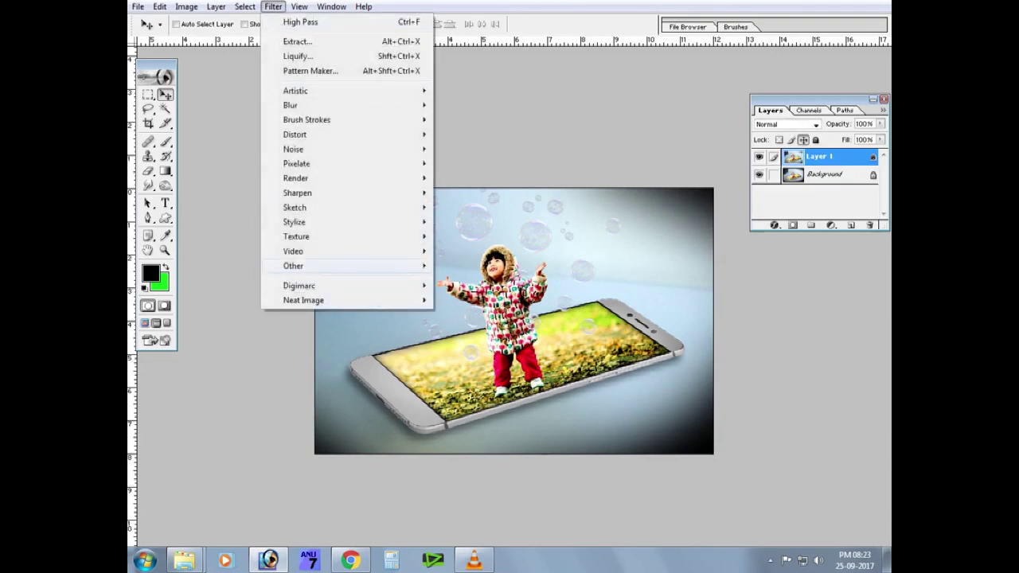
left_click(473, 281)
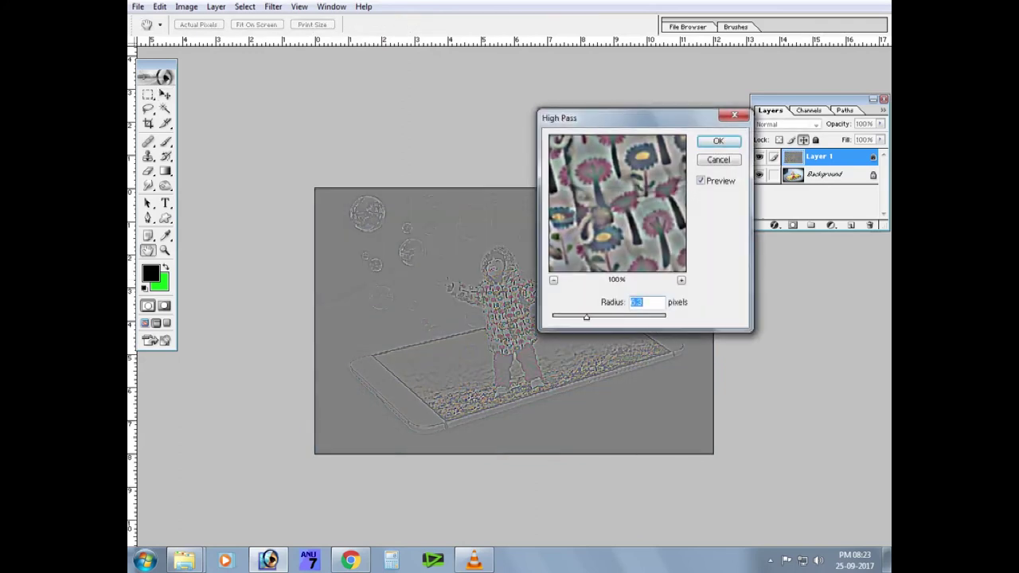
key("Up")
key("Up")
key("Up")
key("Down")
key("Down")
key("Down")
key("Down")
key("Down")
key("Down")
key("Down")
key("Down")
key("Down")
key("Down")
key("Down")
key("Up")
key("Up")
key("Up")
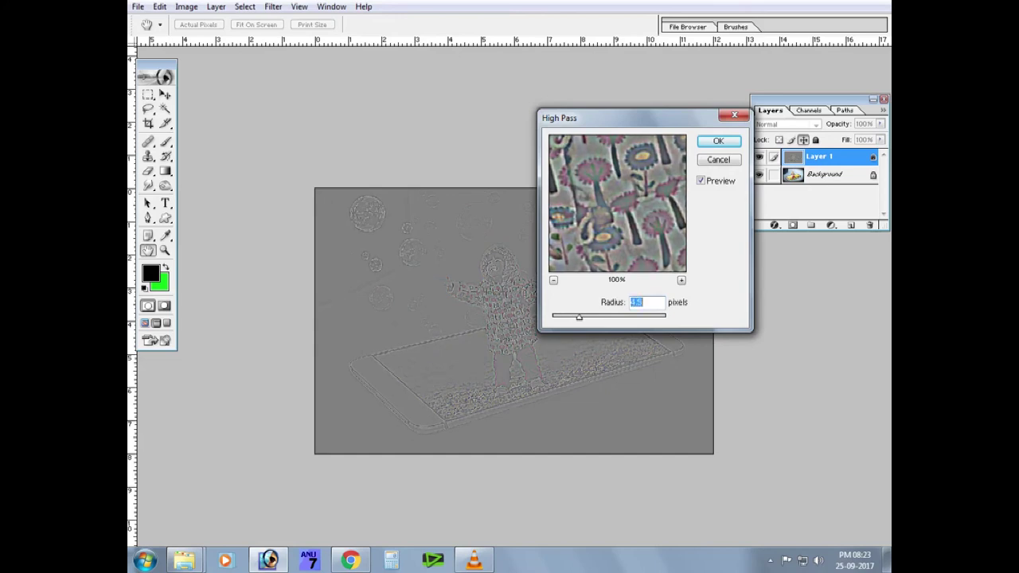
key("Up")
key("Up")
key("Up")
key("Return")
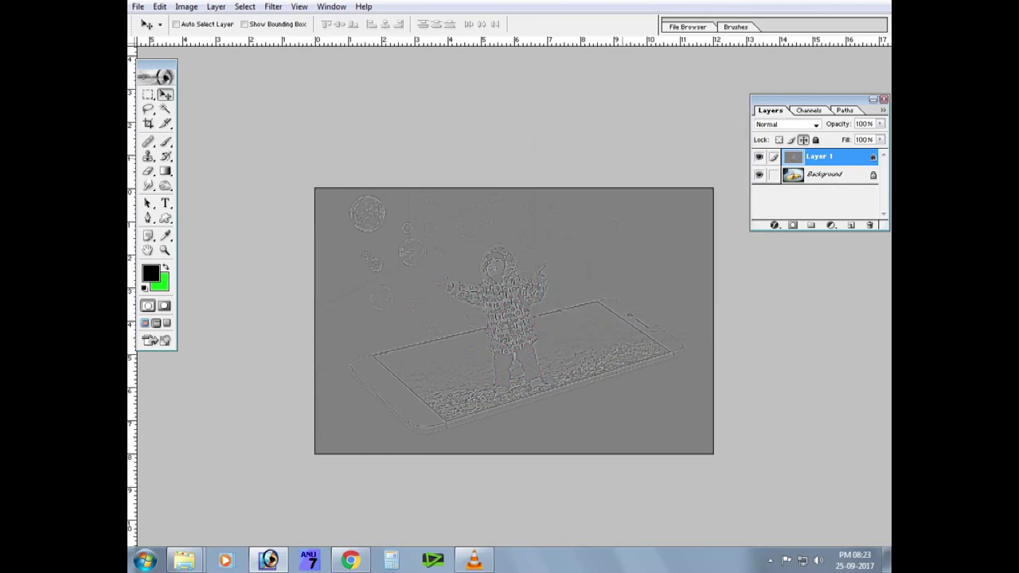
Cycle the High Pass layer's blend mode from Color Burn through Overlay to Hard Light.
key("ctrl+plus")
left_click(785, 124)
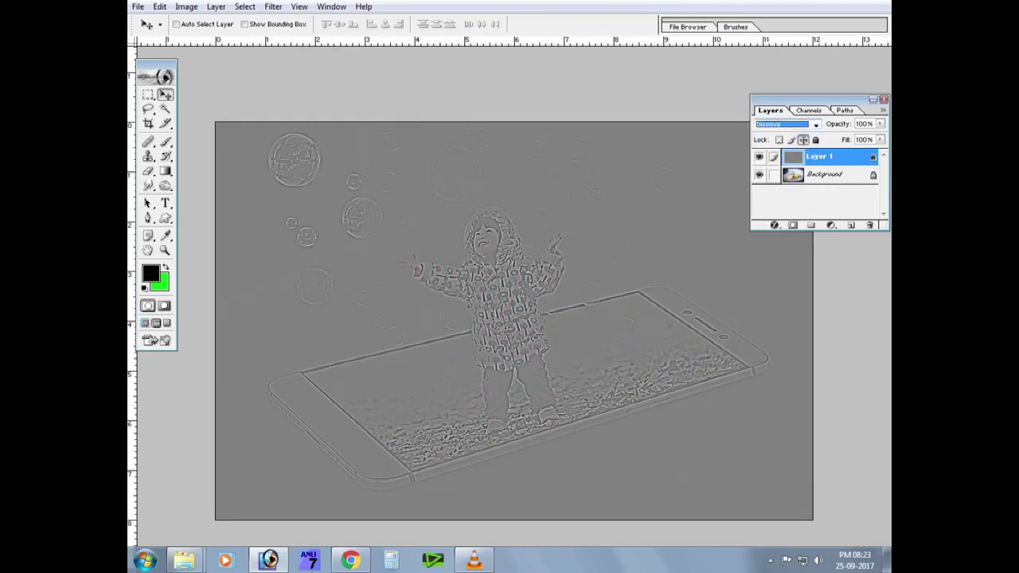
key("Down")
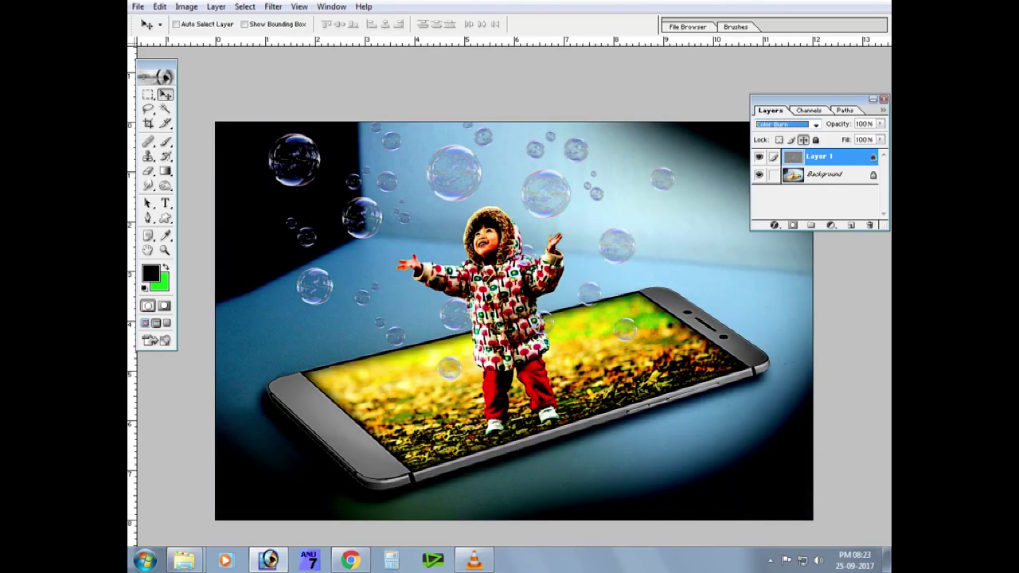
key("Down")
key("Down")
key("Down")
key("Down")
key("Down")
key("Down")
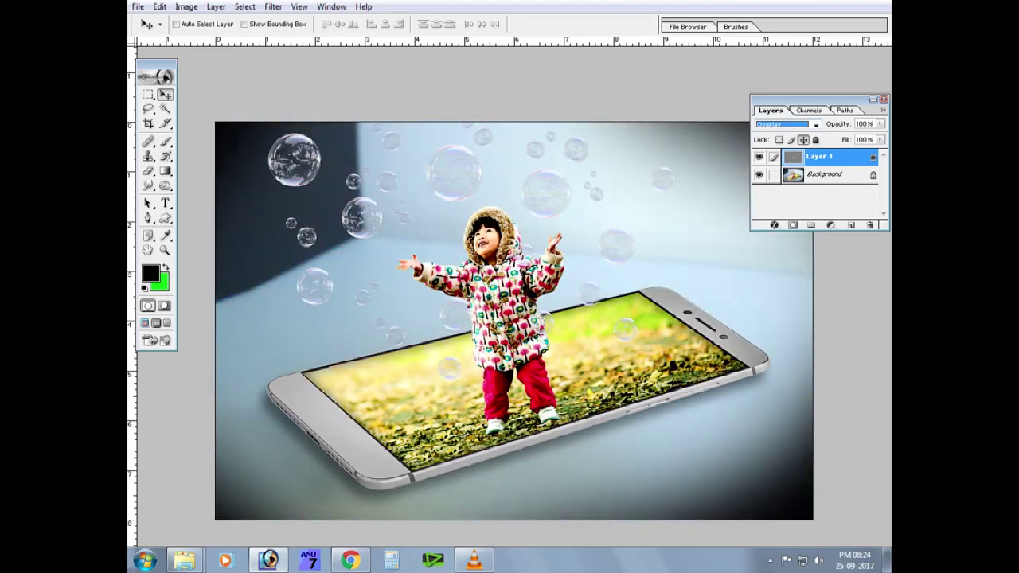
key("Down")
key("Down")
key("Down")
key("Down")
key("Down")
Apply a Curves adjustment to the Background, pulling input 140 down to output 116.
key("alt+bracketleft")
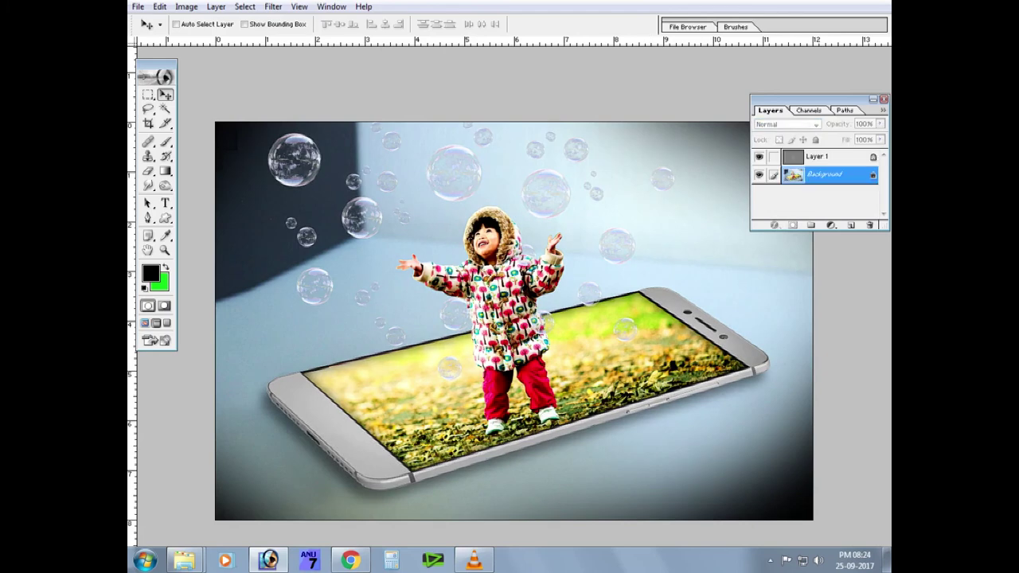
key("ctrl+m")
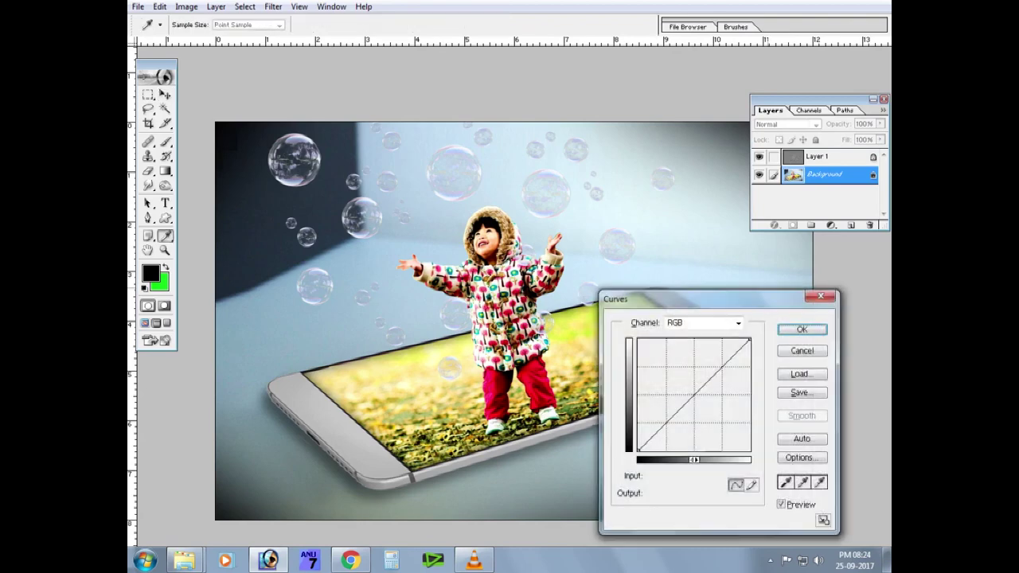
left_click_drag(699, 390, 699, 401)
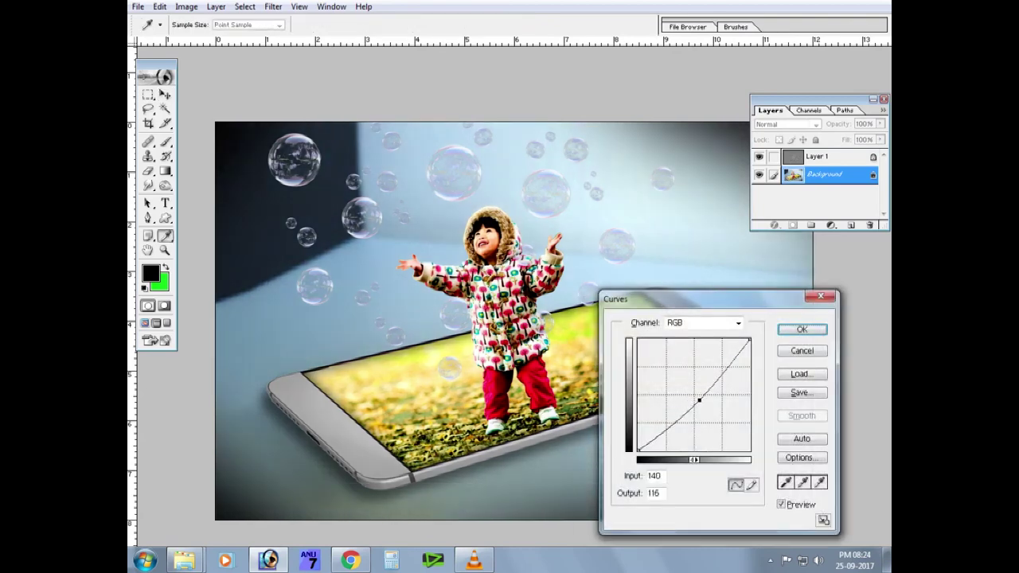
key("Return")
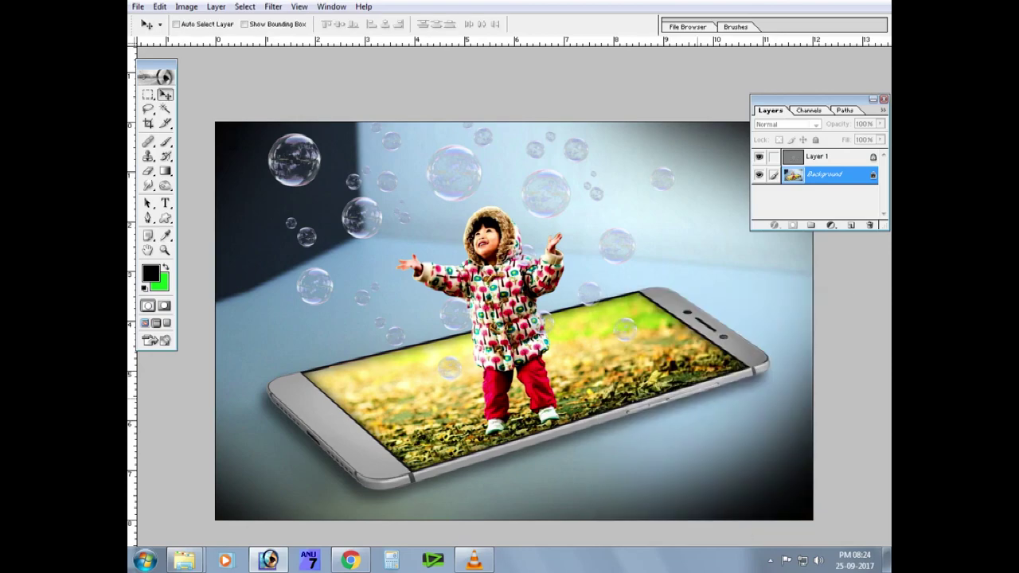